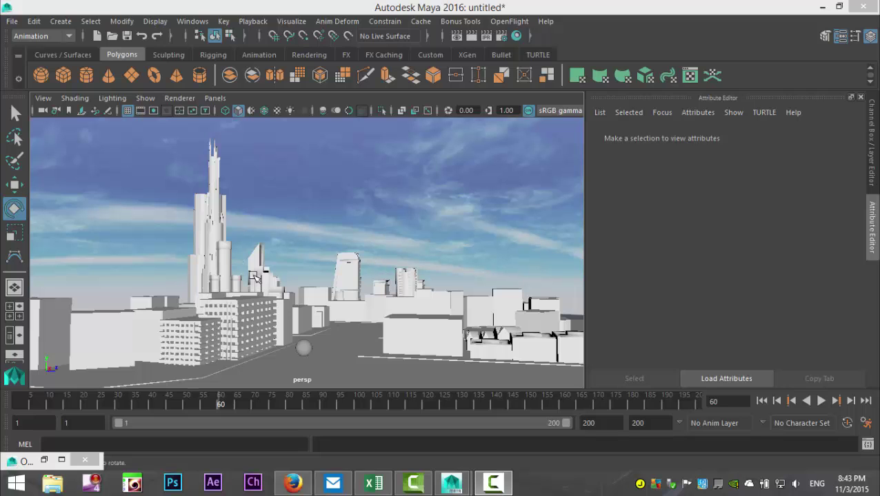
Step: Select the small sphere, frame it with F, and orbit and dolly in close
{"action": "left_click", "coordinate": [304, 349]}
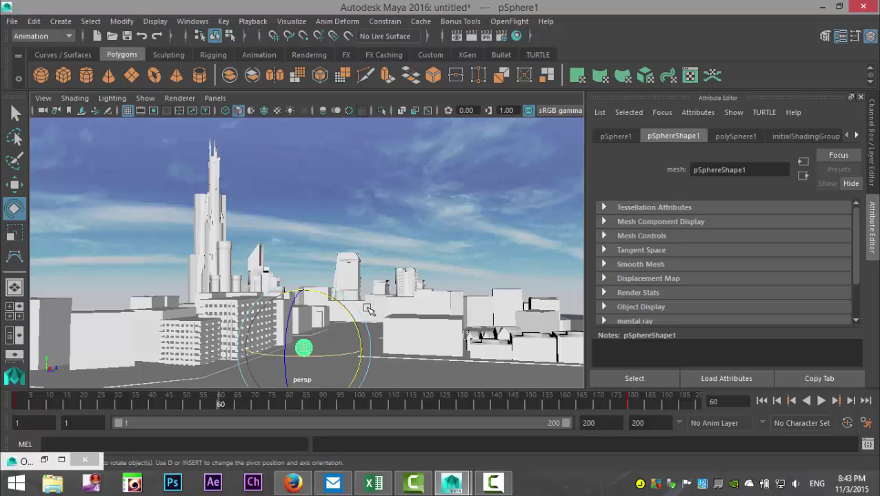
{"action": "key", "text": "f"}
{"action": "left_click_drag", "start_coordinate": [371, 305], "coordinate": [320, 337], "text": "alt"}
{"action": "middle_click_drag", "start_coordinate": [319, 336], "coordinate": [271, 328], "text": "alt"}
{"action": "right_click_drag", "start_coordinate": [271, 328], "coordinate": [337, 338], "text": "alt"}
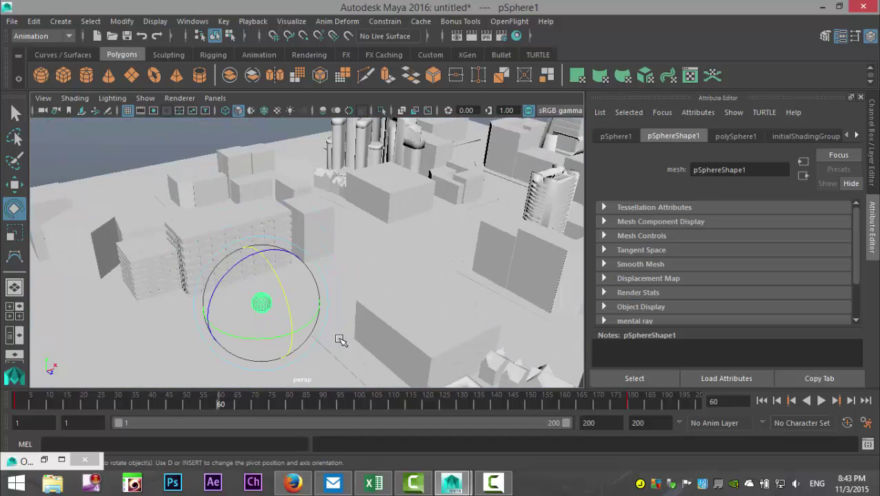
{"action": "middle_click_drag", "start_coordinate": [338, 337], "coordinate": [349, 291], "text": "alt"}
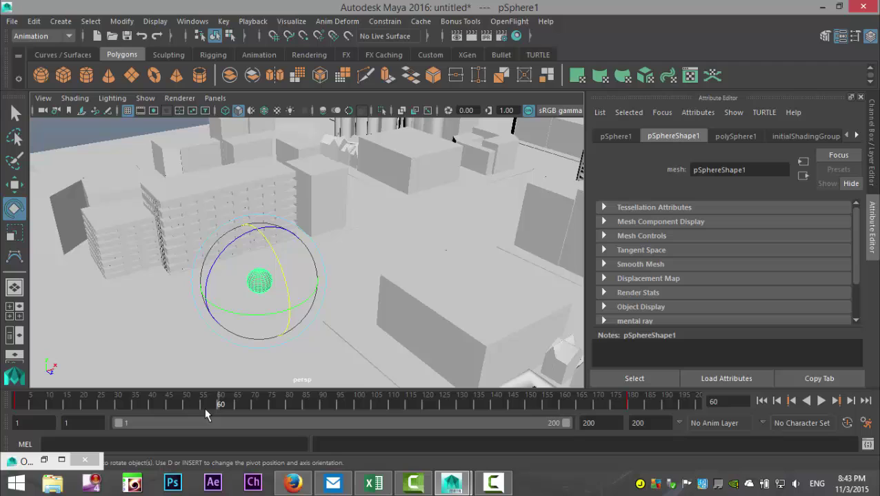
Step: Play the sphere's animation from frame 1, stop at frame 102, and rewind to start
{"action": "left_click_drag", "start_coordinate": [204, 412], "coordinate": [14, 412]}
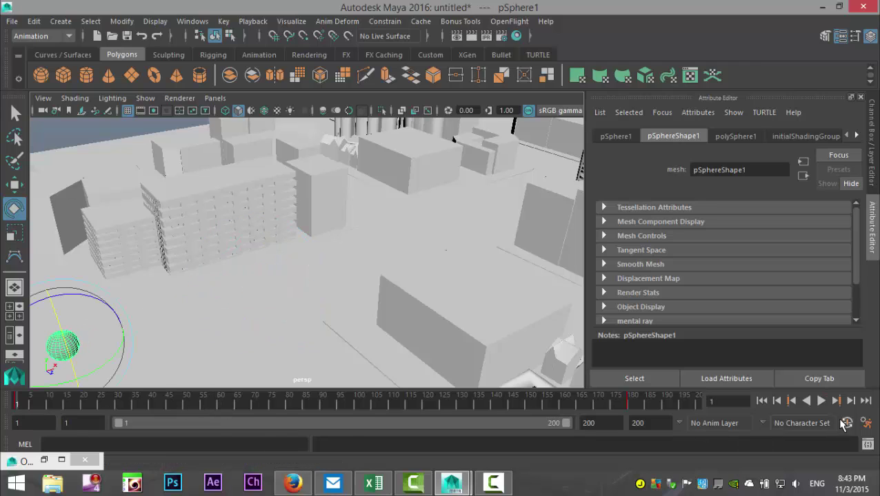
{"action": "left_click", "coordinate": [821, 401]}
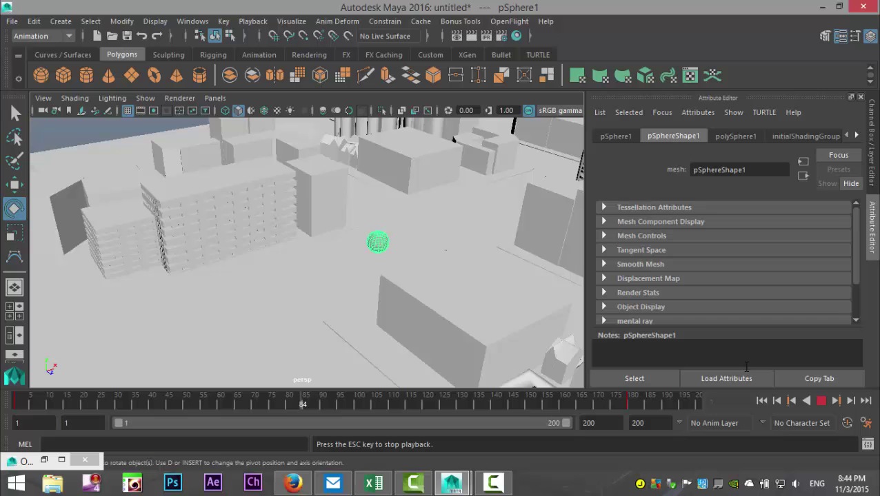
{"action": "left_click", "coordinate": [820, 400]}
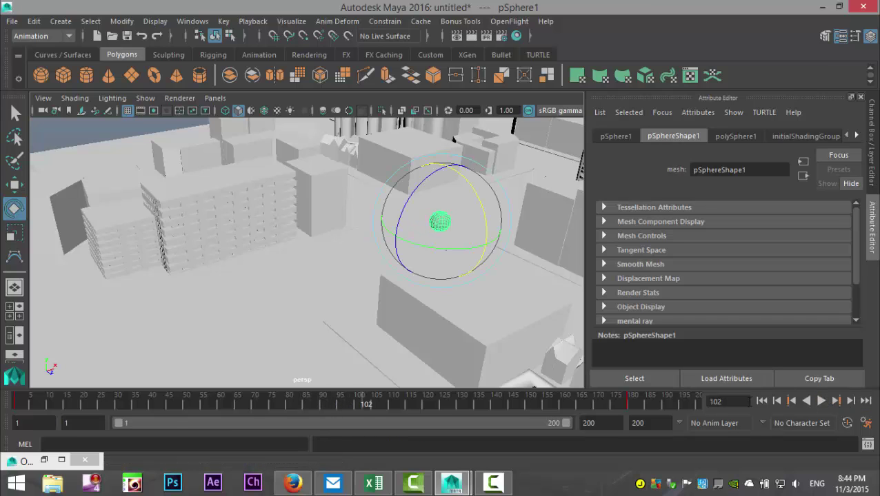
{"action": "left_click", "coordinate": [760, 401]}
{"action": "scroll", "coordinate": [311, 314], "scroll_direction": "down", "scroll_amount": 10}
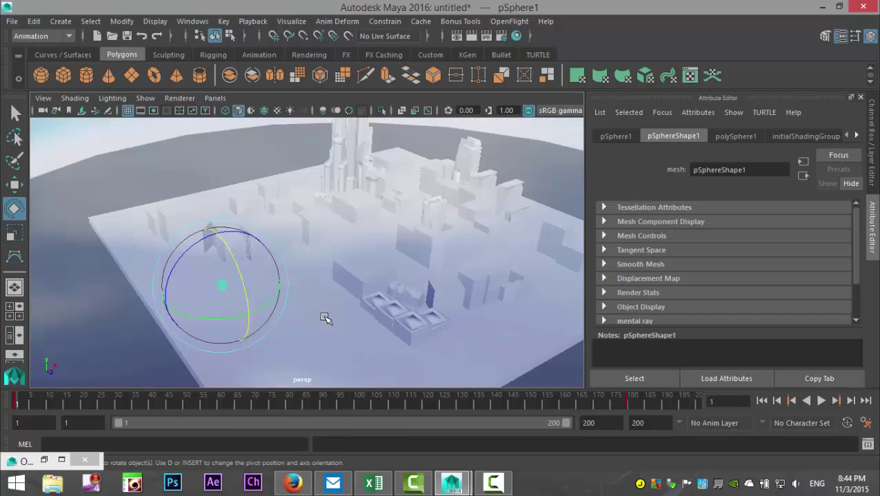
{"action": "scroll", "coordinate": [327, 318], "scroll_direction": "up", "scroll_amount": 8}
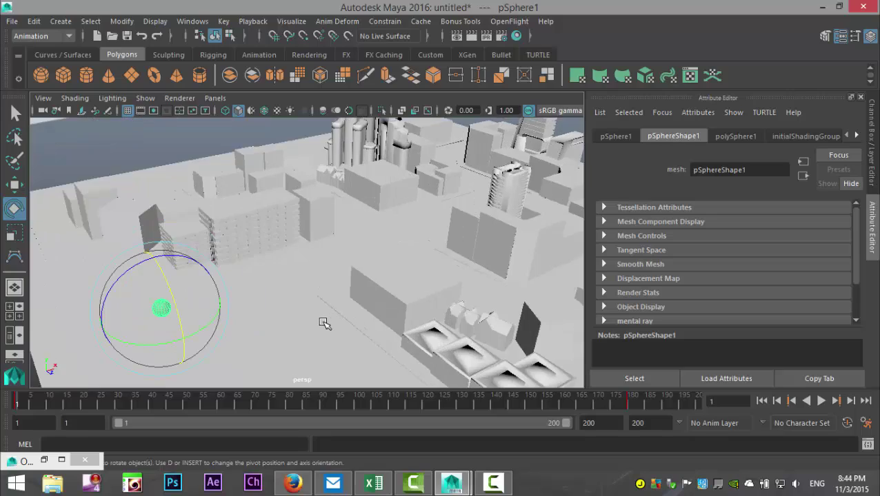
{"action": "left_click_drag", "start_coordinate": [324, 324], "coordinate": [344, 324], "text": "alt"}
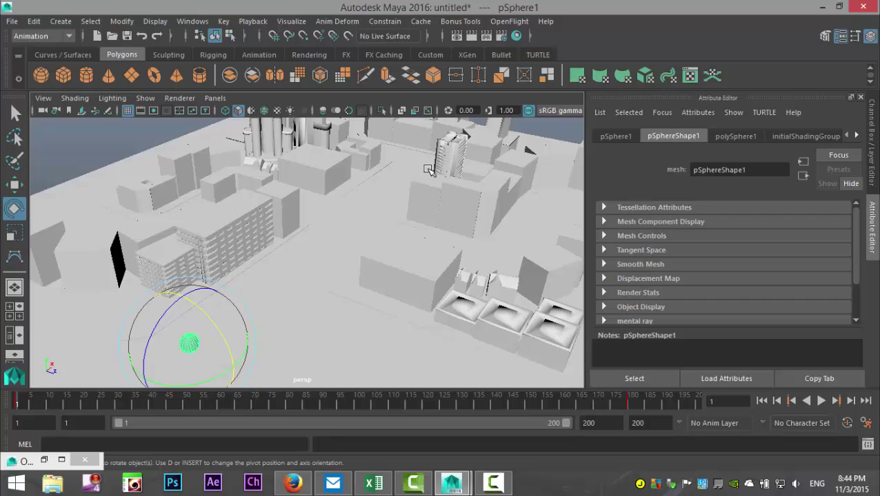
Step: Create camera1 and move it down to ground level beside the sphere
{"action": "left_click", "coordinate": [58, 22]}
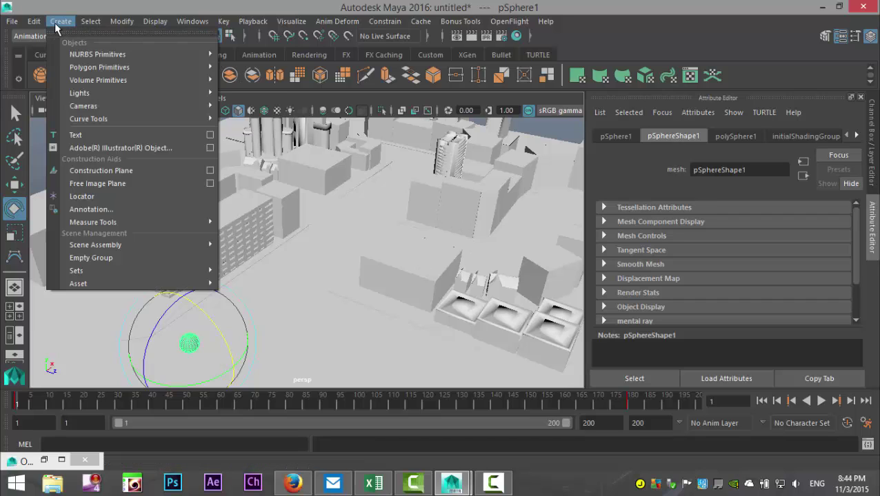
{"action": "mouse_move", "coordinate": [105, 106]}
{"action": "left_click", "coordinate": [257, 115]}
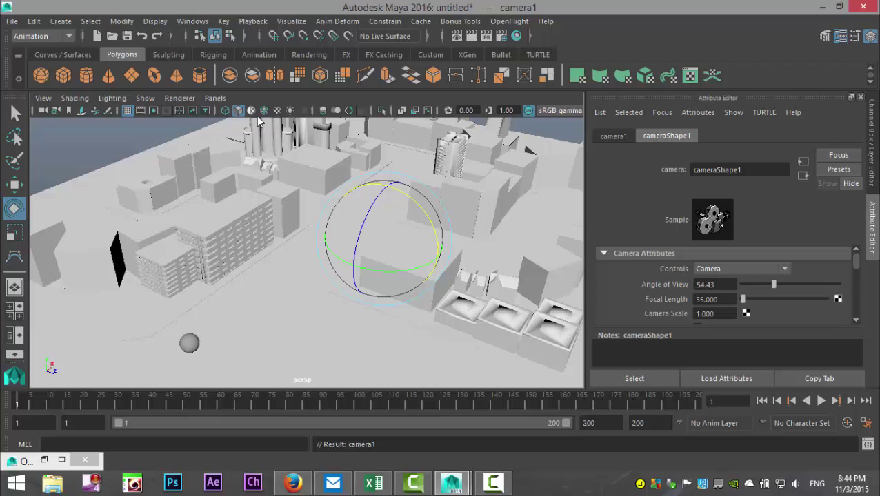
{"action": "key", "text": "w"}
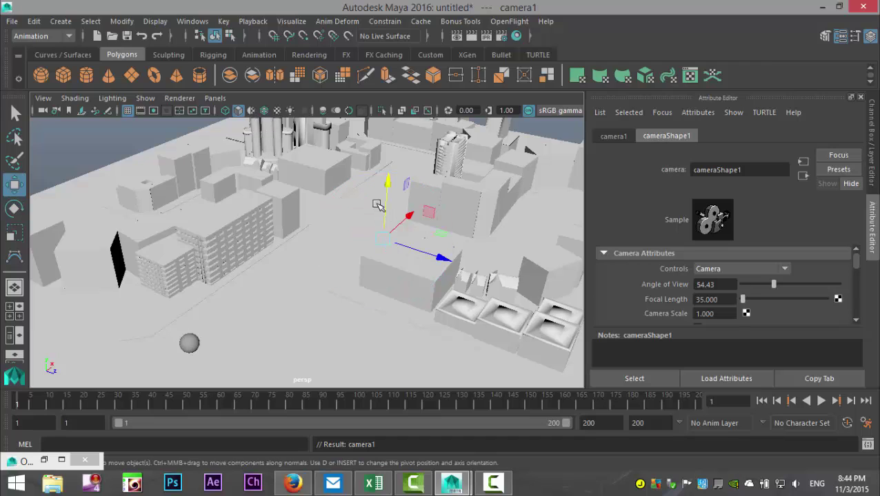
{"action": "left_click_drag", "start_coordinate": [389, 182], "coordinate": [392, 148]}
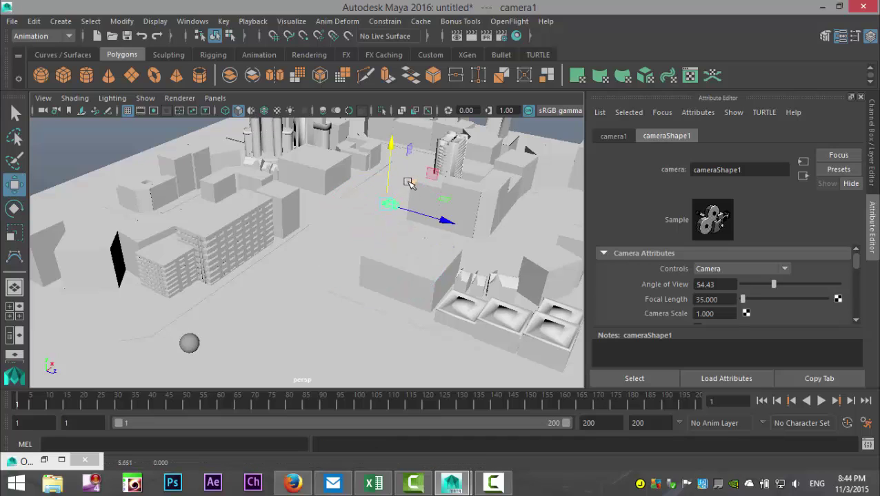
{"action": "left_click_drag", "start_coordinate": [408, 182], "coordinate": [224, 312]}
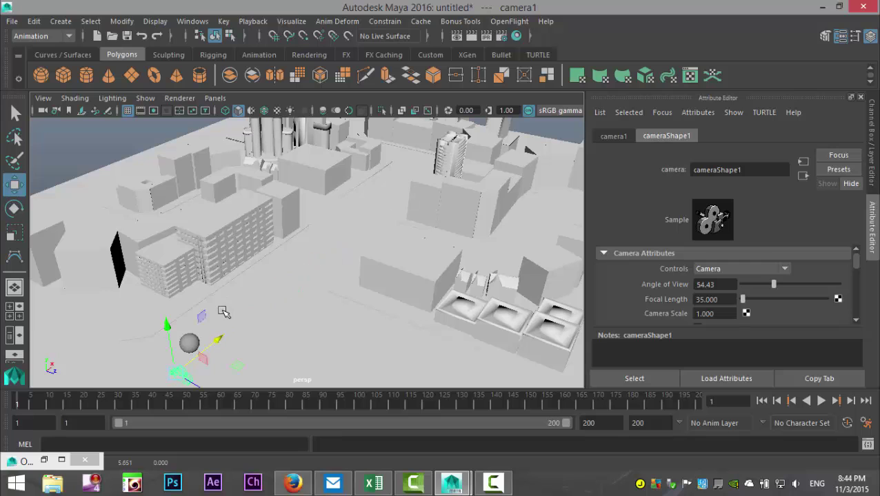
{"action": "left_click_drag", "start_coordinate": [295, 333], "coordinate": [313, 301], "text": "alt"}
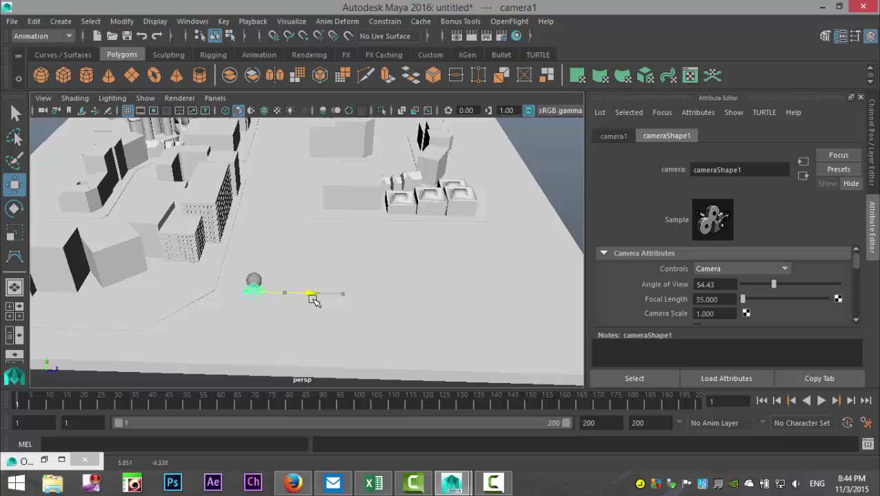
{"action": "left_click_drag", "start_coordinate": [243, 246], "coordinate": [250, 274]}
Step: Rotate camera1 about 90° in Y to face the sphere's path and raise it slightly
{"action": "key", "text": "e"}
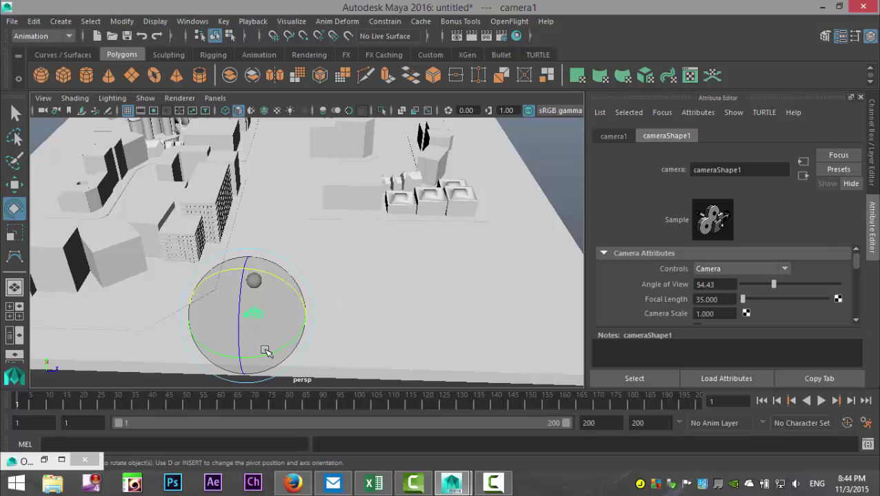
{"action": "left_click_drag", "start_coordinate": [266, 350], "coordinate": [187, 355]}
{"action": "left_click_drag", "start_coordinate": [392, 310], "coordinate": [308, 329], "text": "alt"}
{"action": "key", "text": "w"}
{"action": "left_click_drag", "start_coordinate": [204, 228], "coordinate": [203, 194]}
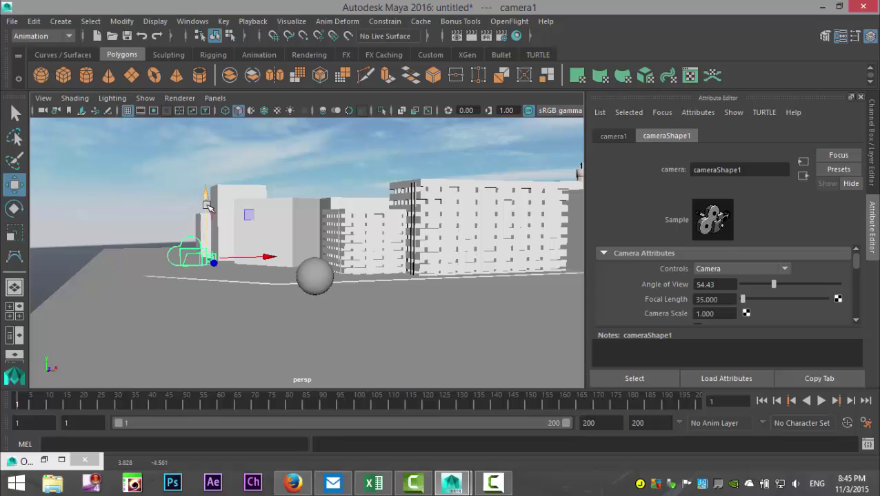
{"action": "key", "text": "e"}
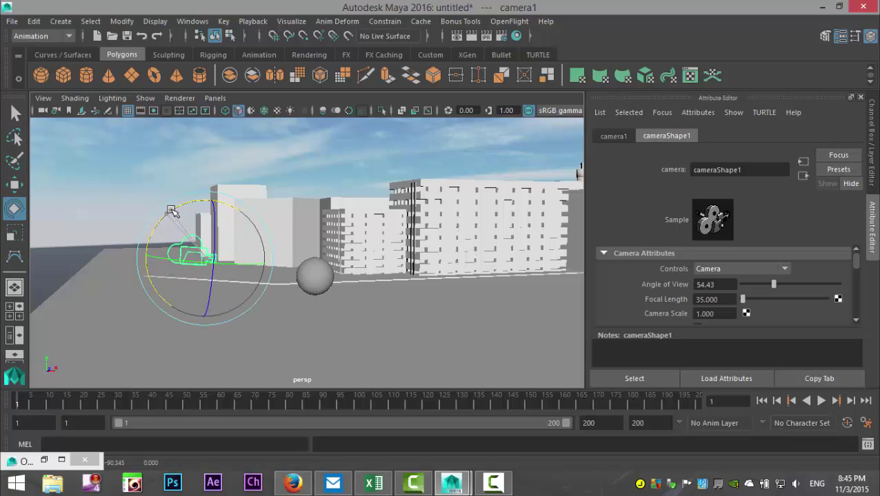
{"action": "scroll", "coordinate": [320, 332], "scroll_direction": "up", "scroll_amount": 2}
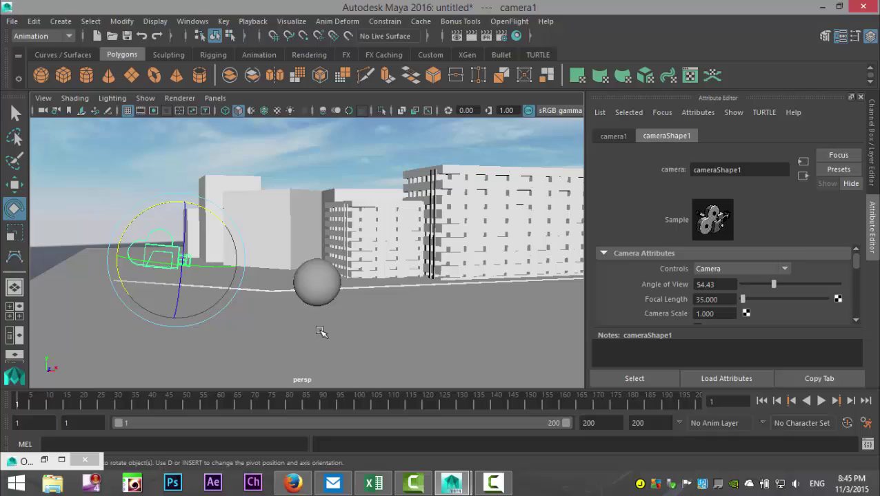
{"action": "left_click_drag", "start_coordinate": [320, 332], "coordinate": [414, 339], "text": "alt"}
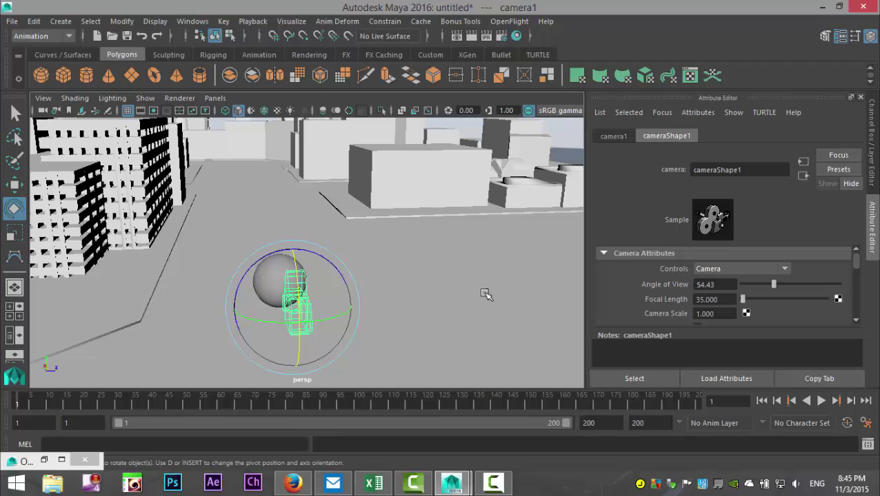
Step: Look through camera1, play the animation to frame 200, and return to frame 1
{"action": "left_click", "coordinate": [219, 100]}
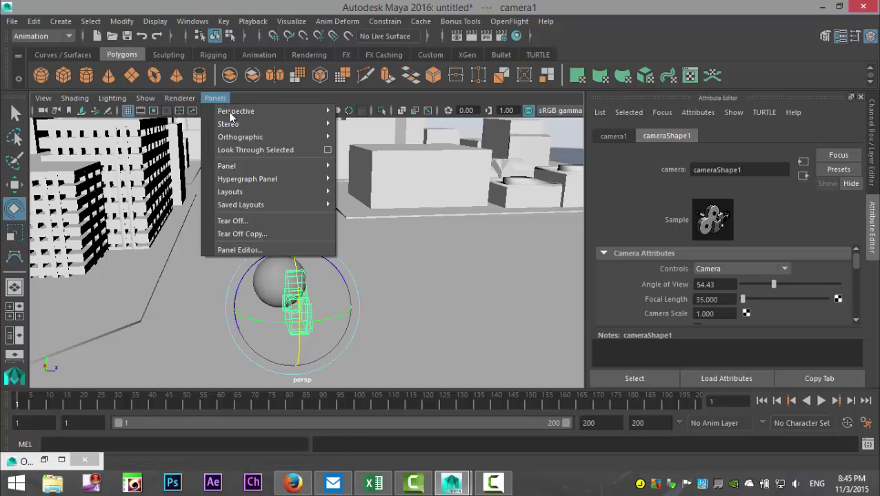
{"action": "left_click", "coordinate": [265, 151]}
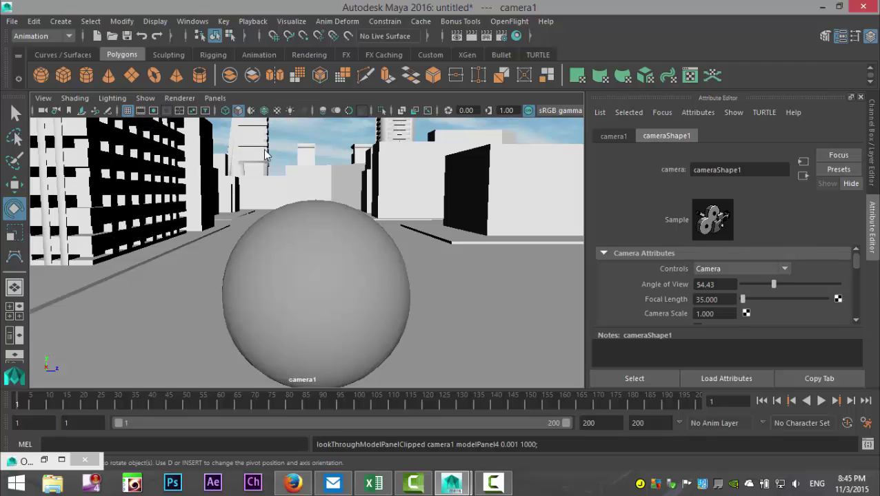
{"action": "left_click", "coordinate": [820, 401]}
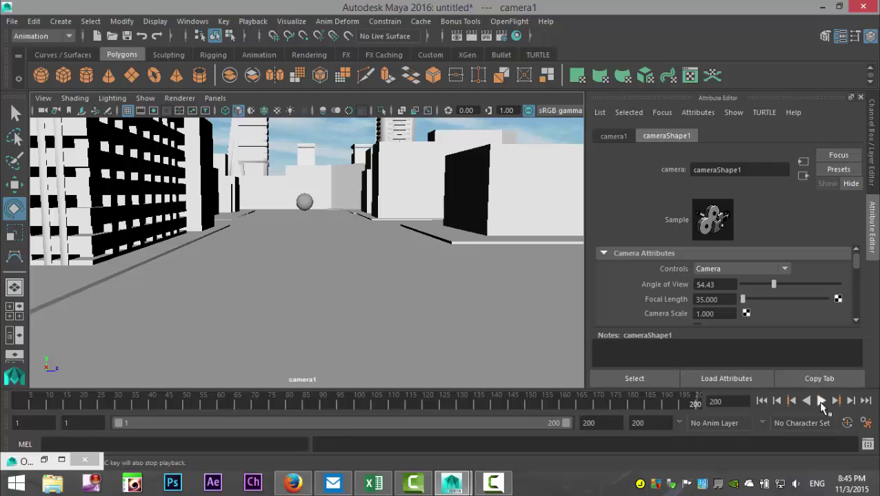
{"action": "left_click", "coordinate": [761, 401]}
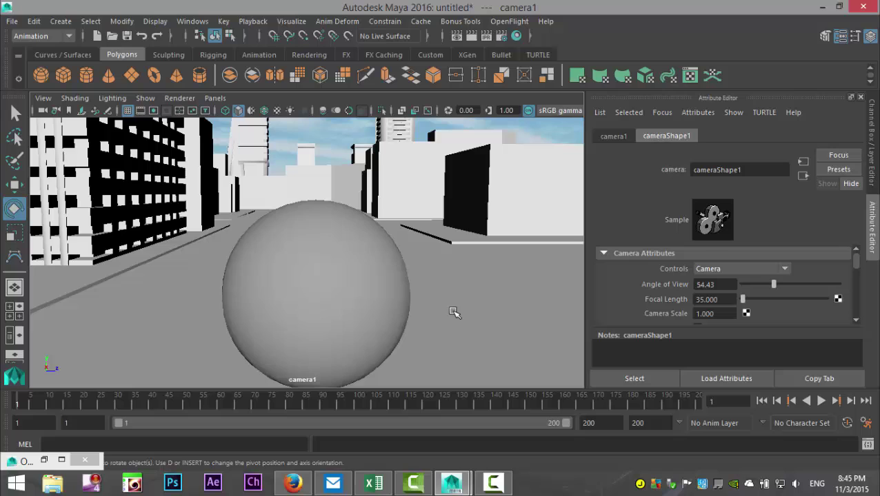
Step: Switch the viewport back to persp, orbit to a higher view, and clear the selection
{"action": "left_click", "coordinate": [215, 98]}
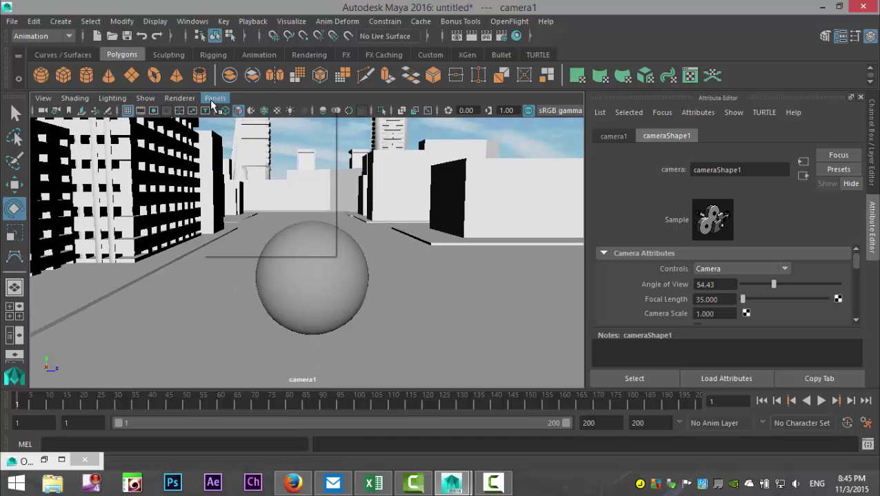
{"action": "mouse_move", "coordinate": [249, 116]}
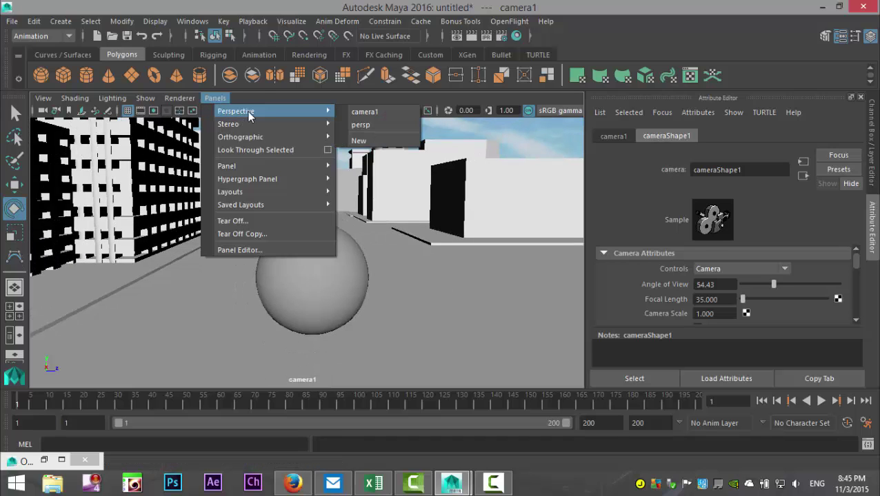
{"action": "left_click", "coordinate": [362, 125]}
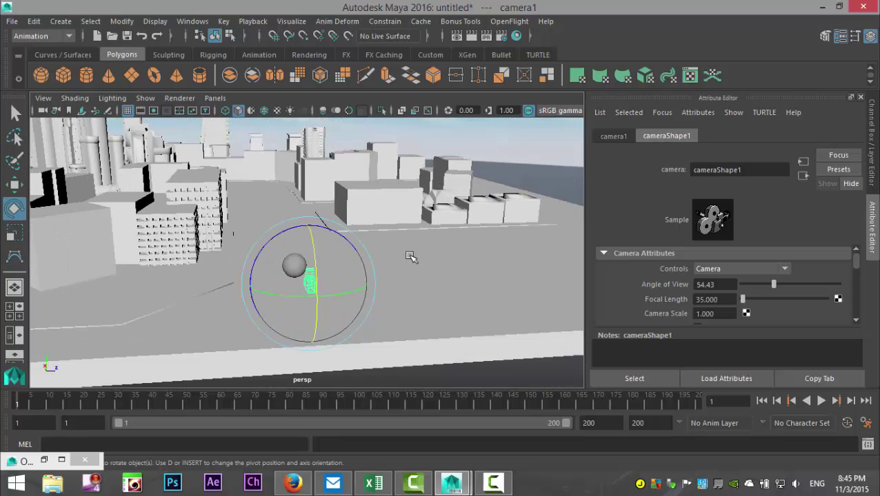
{"action": "left_click_drag", "start_coordinate": [412, 256], "coordinate": [386, 304], "text": "alt"}
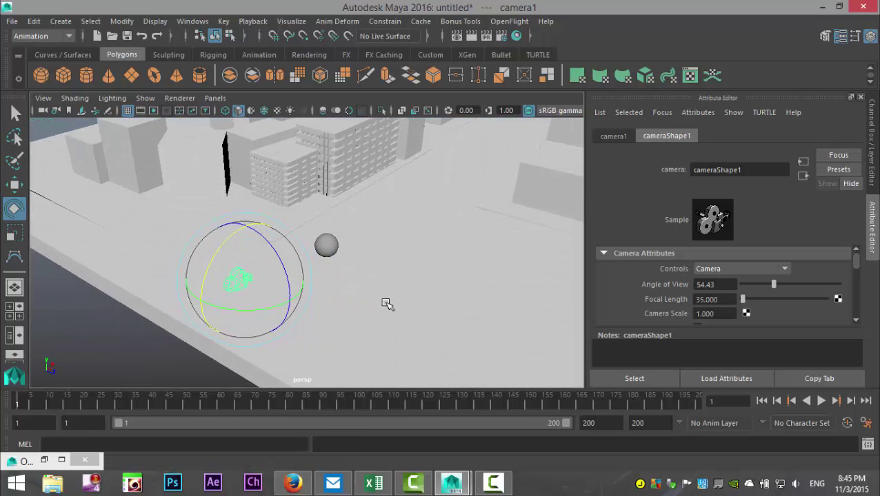
{"action": "left_click", "coordinate": [183, 352]}
{"action": "left_click", "coordinate": [237, 278]}
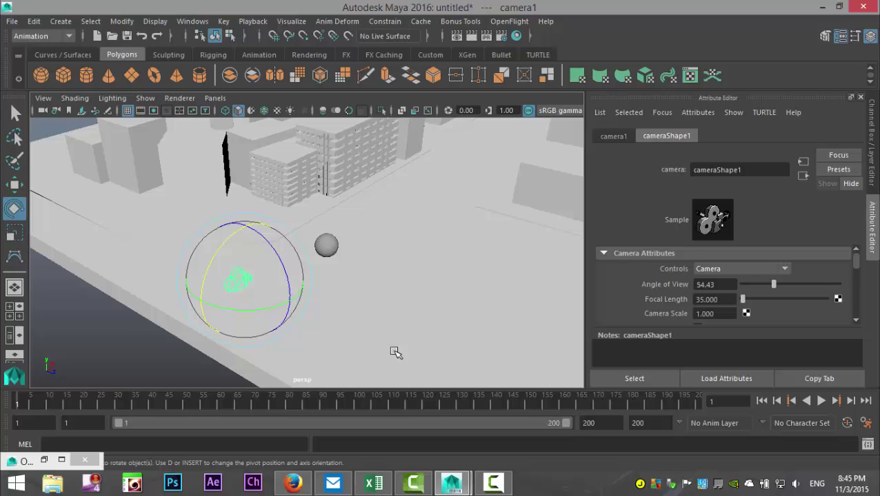
{"action": "left_click", "coordinate": [395, 353]}
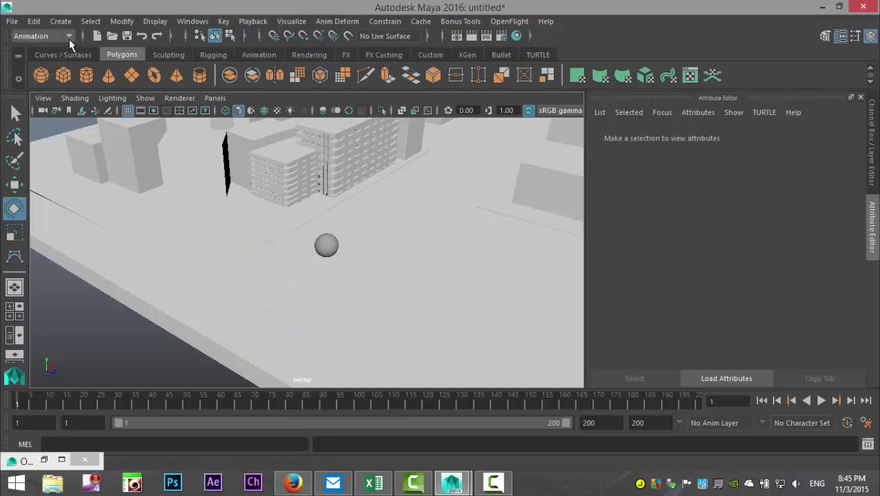
Step: Create a new camera and lift it up along its vertical axis beside the sphere
{"action": "left_click", "coordinate": [61, 23]}
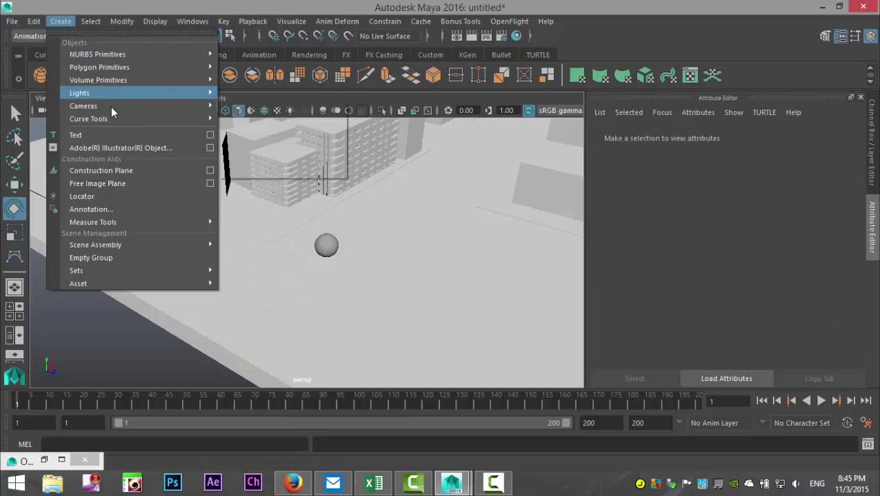
{"action": "mouse_move", "coordinate": [217, 103]}
{"action": "left_click", "coordinate": [245, 117]}
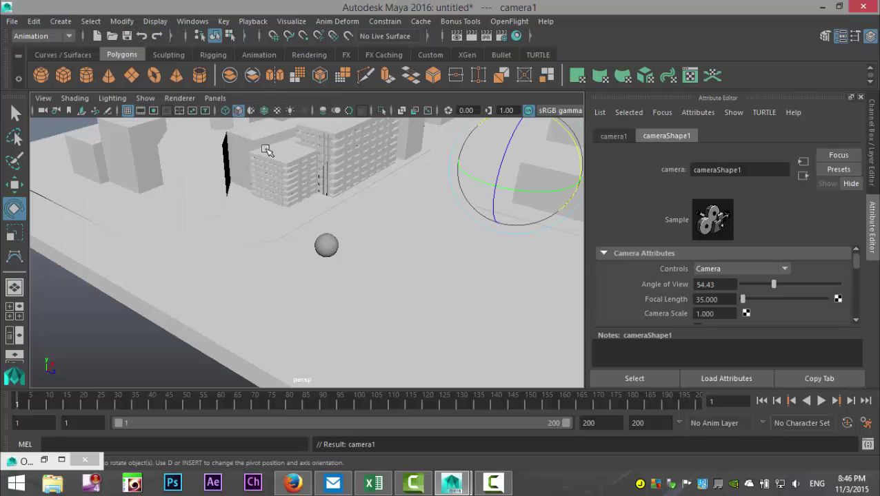
{"action": "key", "text": "w"}
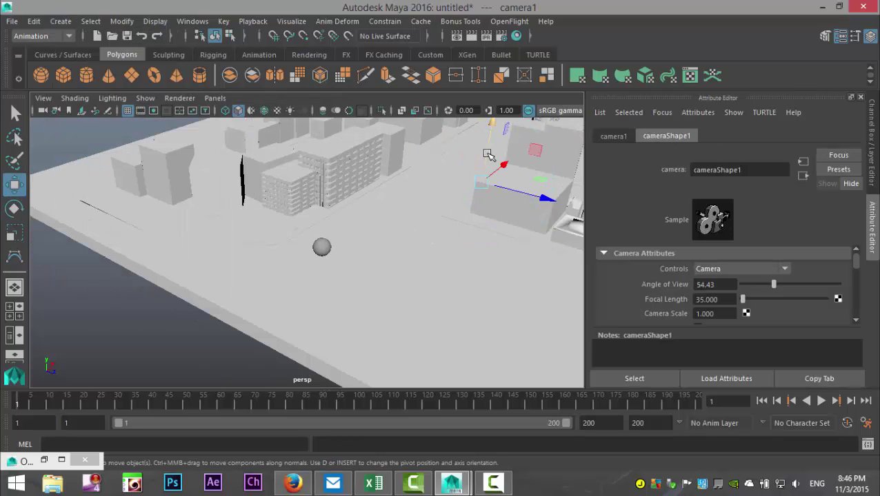
{"action": "left_click", "coordinate": [488, 150]}
{"action": "left_click_drag", "start_coordinate": [488, 150], "coordinate": [393, 238]}
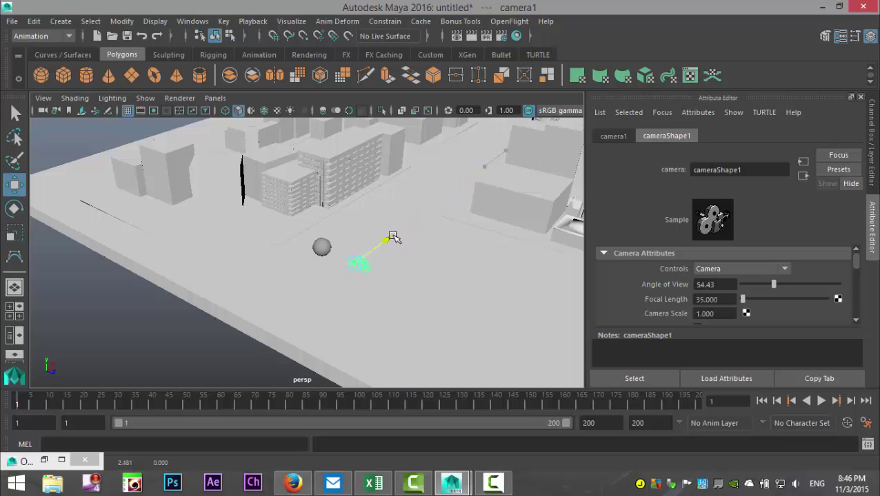
{"action": "scroll", "coordinate": [422, 302], "scroll_direction": "up", "scroll_amount": 5}
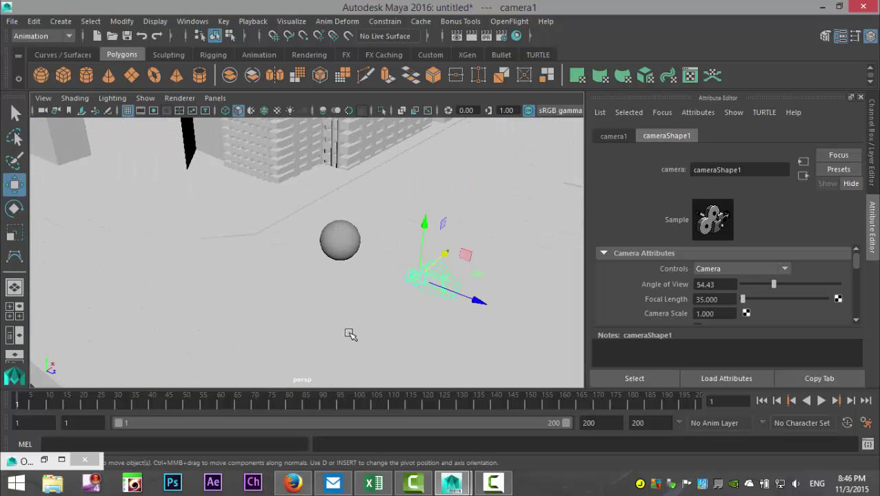
{"action": "left_click_drag", "start_coordinate": [349, 334], "coordinate": [294, 245], "text": "alt"}
{"action": "left_click_drag", "start_coordinate": [282, 205], "coordinate": [283, 197]}
{"action": "left_click_drag", "start_coordinate": [278, 284], "coordinate": [226, 306], "text": "alt"}
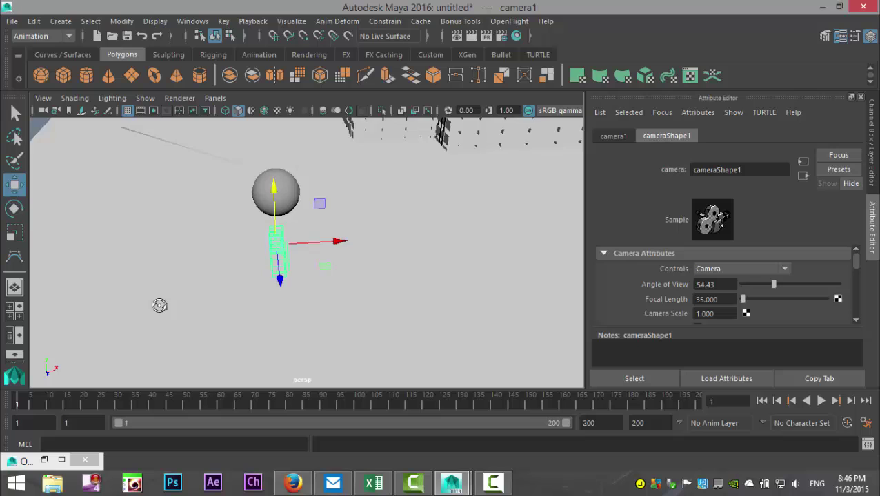
{"action": "left_click_drag", "start_coordinate": [159, 305], "coordinate": [248, 293], "text": "alt"}
Step: Tilt the camera to aim at the sphere and view the scene through camera1
{"action": "key", "text": "e"}
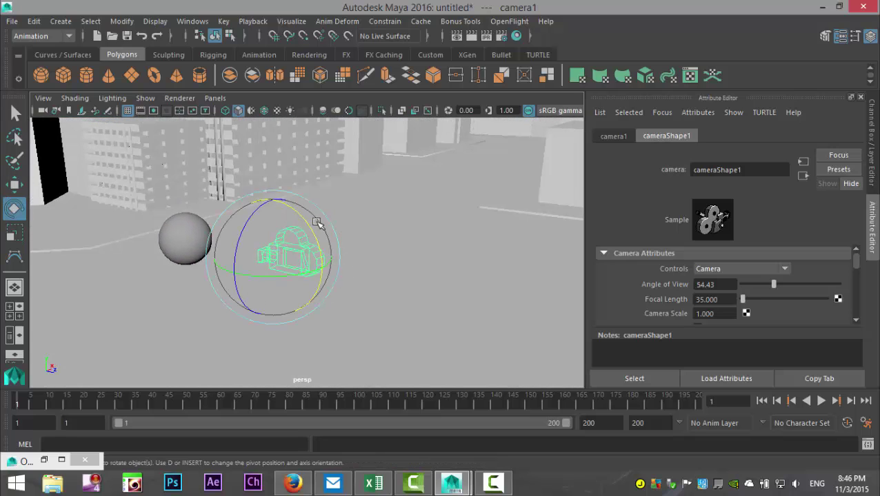
{"action": "left_click_drag", "start_coordinate": [308, 225], "coordinate": [276, 164]}
{"action": "key", "text": "w"}
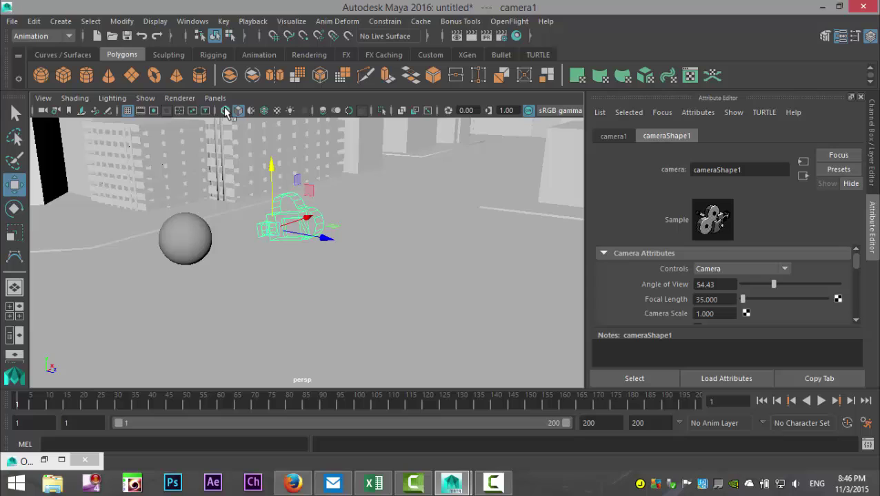
{"action": "left_click", "coordinate": [214, 99]}
{"action": "left_click", "coordinate": [259, 148]}
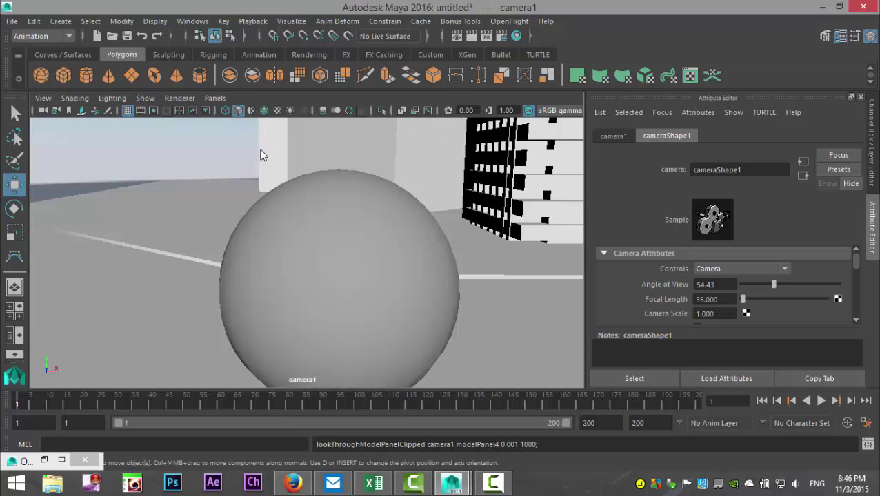
Step: Return to the persp view, orbit and pan, and select camera1 instead of the sphere
{"action": "left_click", "coordinate": [215, 98]}
{"action": "mouse_move", "coordinate": [324, 111]}
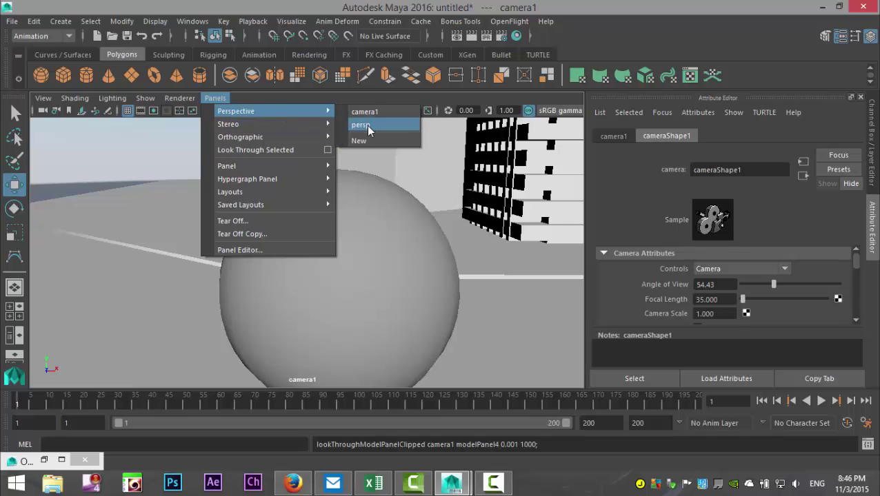
{"action": "left_click", "coordinate": [365, 125]}
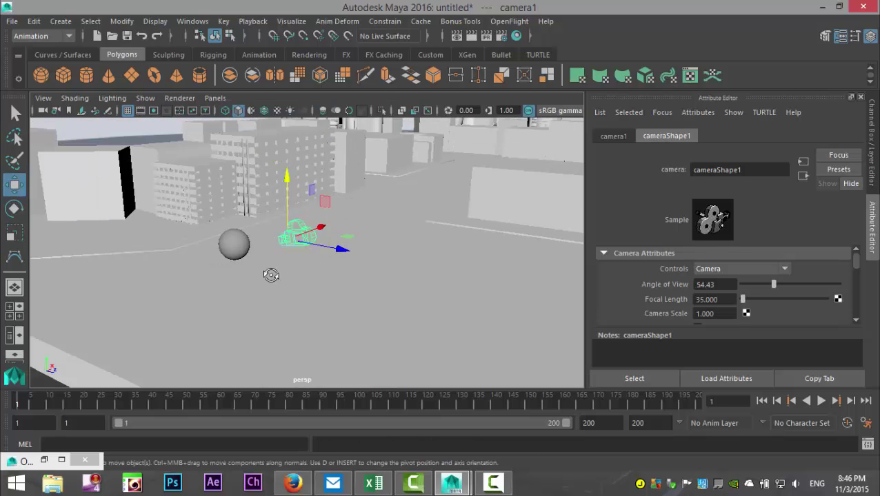
{"action": "left_click_drag", "start_coordinate": [267, 280], "coordinate": [315, 292], "text": "alt"}
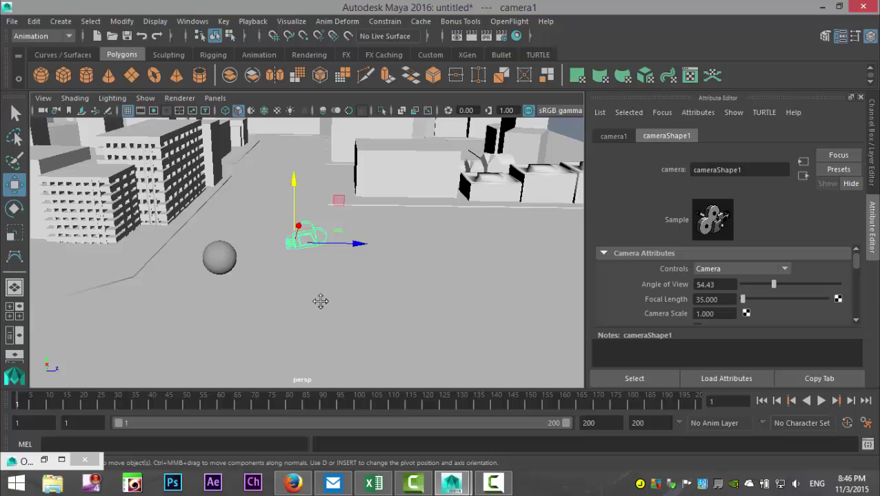
{"action": "middle_click_drag", "start_coordinate": [320, 301], "coordinate": [348, 328], "text": "alt"}
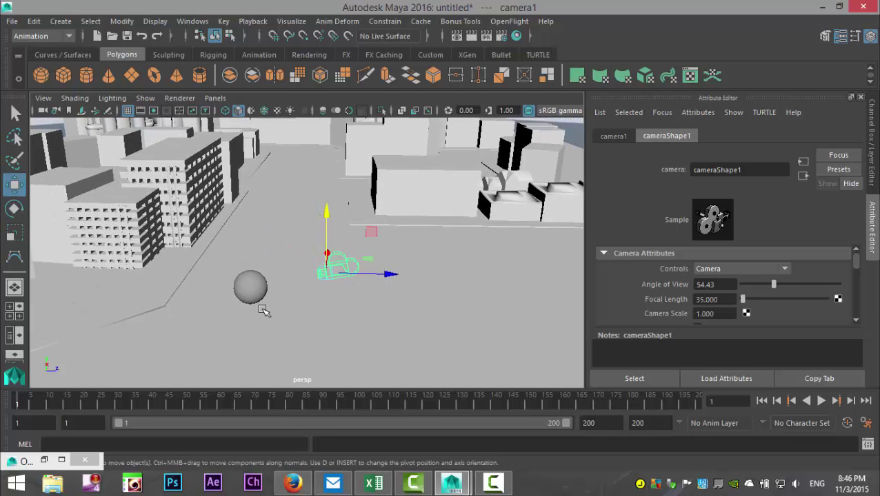
{"action": "left_click", "coordinate": [251, 288]}
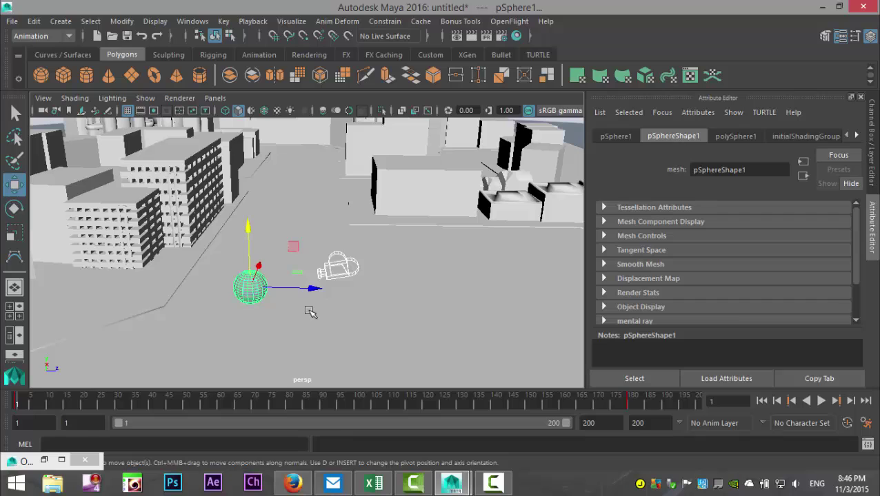
{"action": "key", "text": "ctrl+z"}
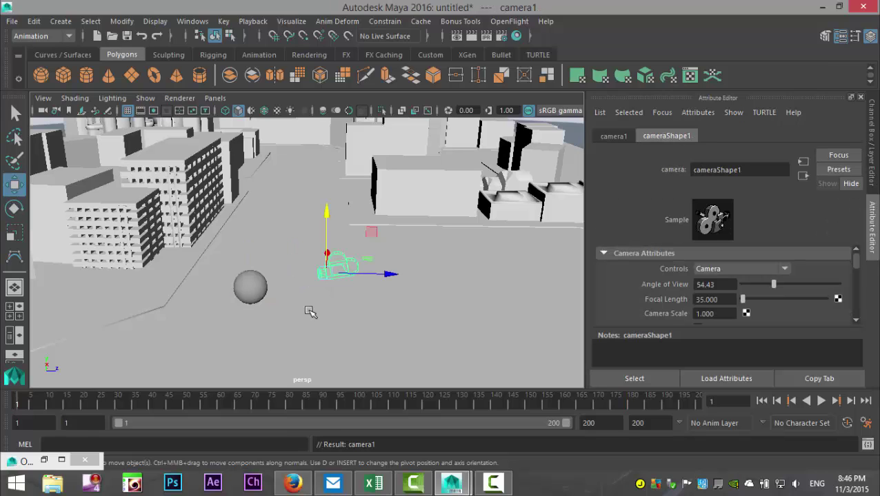
Step: Play the animation, stop at frame 15, and rewind to frame 1
{"action": "left_click", "coordinate": [821, 401]}
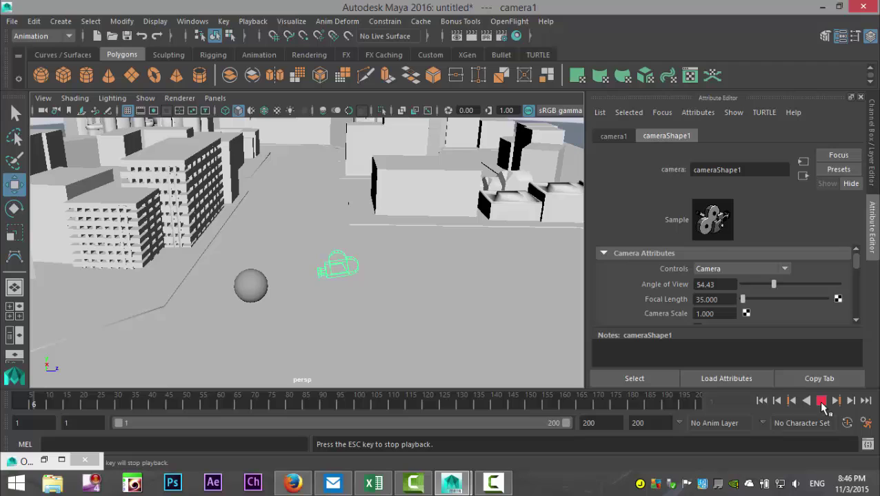
{"action": "left_click", "coordinate": [821, 401]}
{"action": "left_click", "coordinate": [761, 401]}
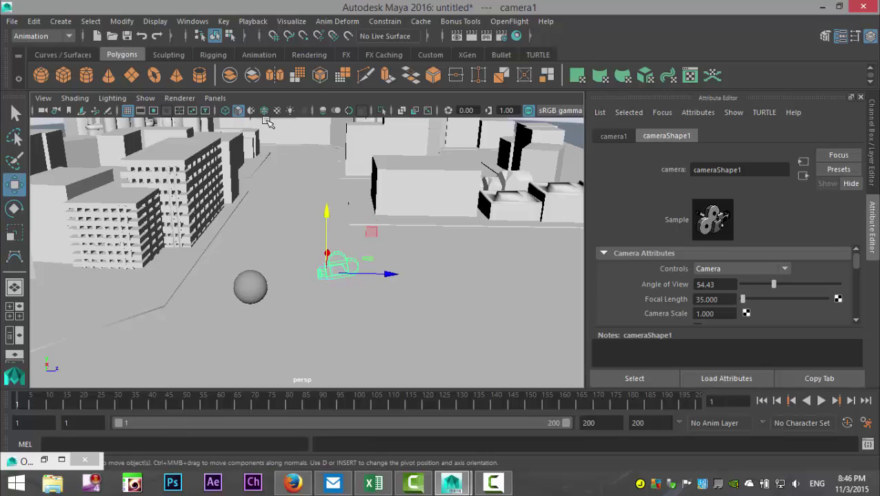
Step: Look through camera1, play the fly-through, stop at frame 170, and rewind to frame 1
{"action": "left_click", "coordinate": [214, 100]}
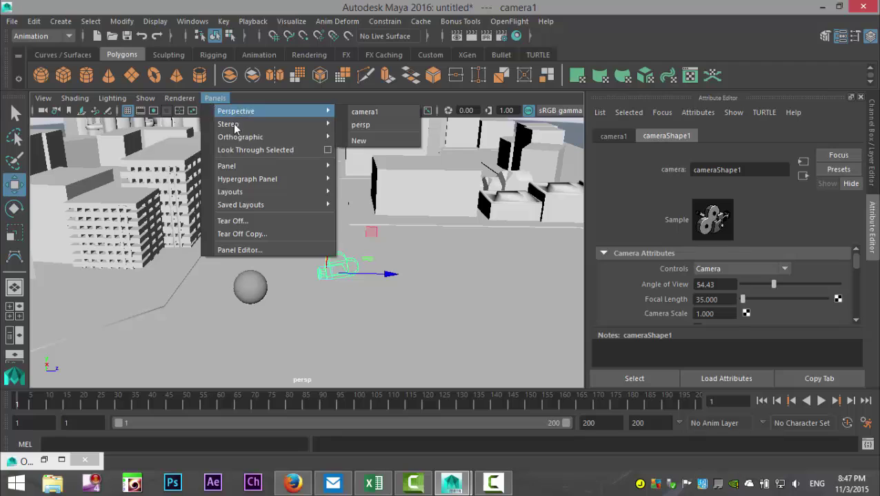
{"action": "left_click", "coordinate": [271, 150]}
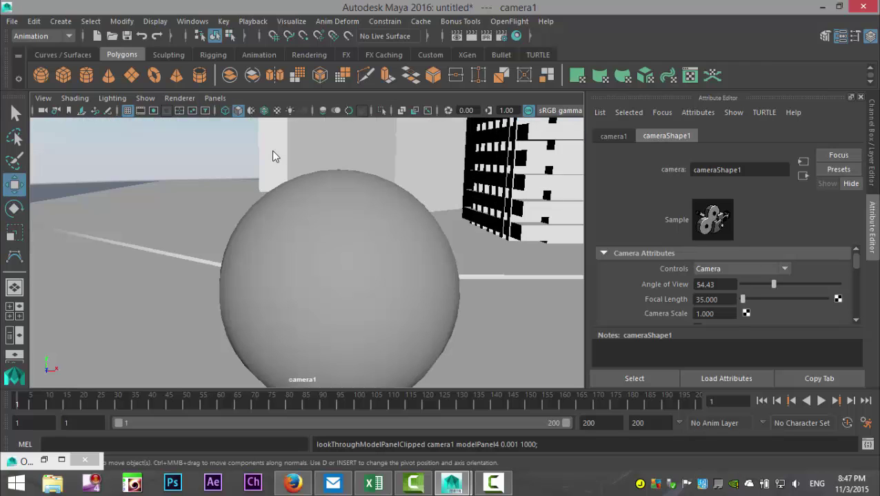
{"action": "left_click", "coordinate": [820, 401]}
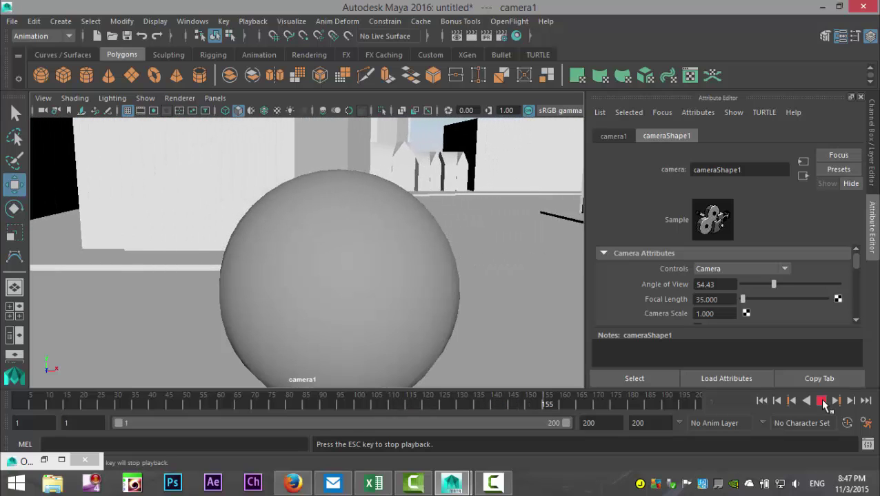
{"action": "left_click", "coordinate": [821, 401]}
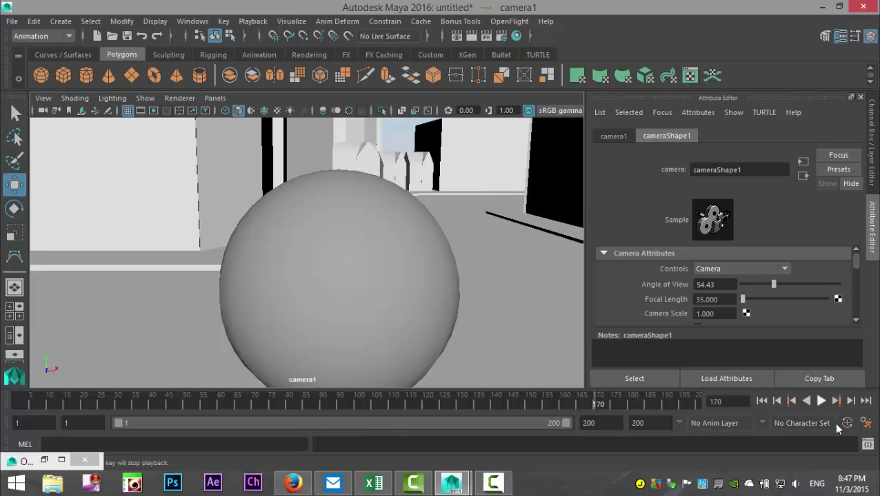
{"action": "left_click", "coordinate": [761, 401]}
Step: Pull camera1 back to look down on the sphere, then select the sphere
{"action": "scroll", "coordinate": [351, 299], "scroll_direction": "down", "scroll_amount": 5}
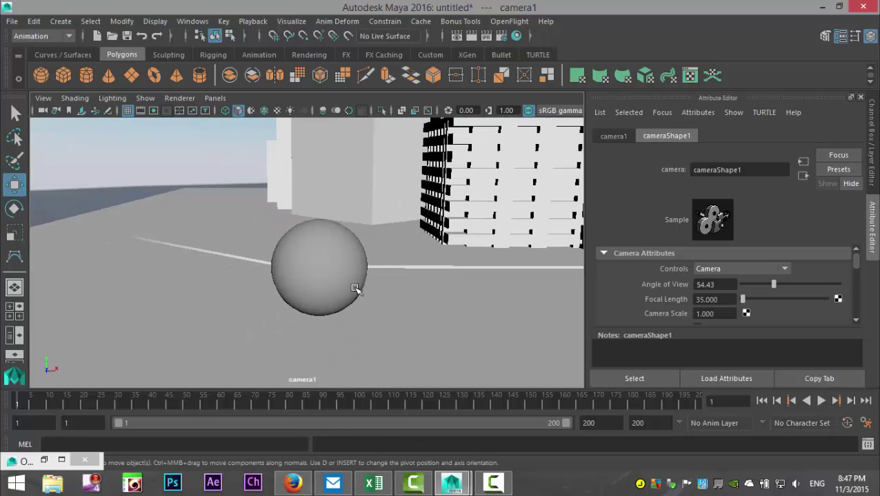
{"action": "left_click_drag", "start_coordinate": [345, 295], "coordinate": [438, 315], "text": "alt"}
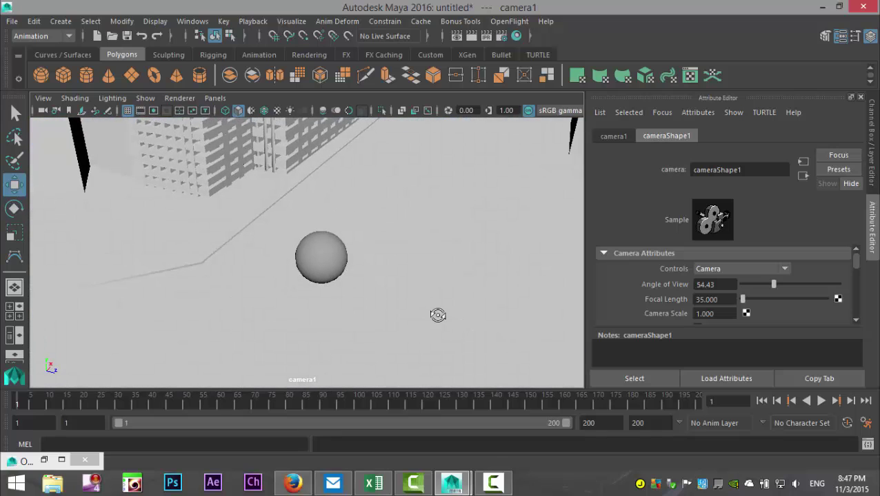
{"action": "left_click", "coordinate": [327, 253]}
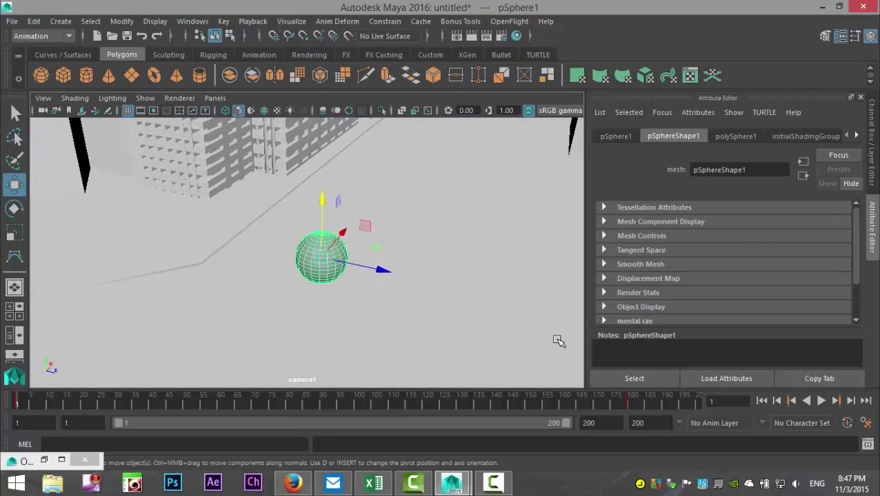
{"action": "key", "text": "Delete"}
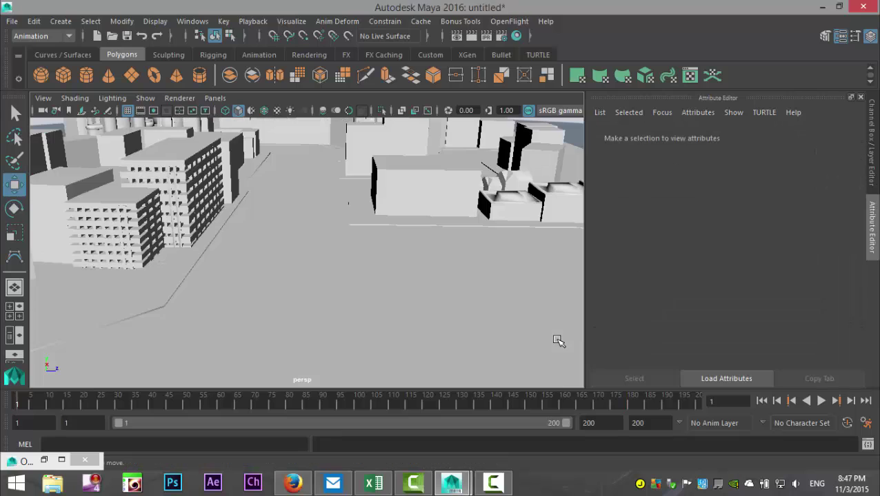
{"action": "left_click", "coordinate": [192, 21]}
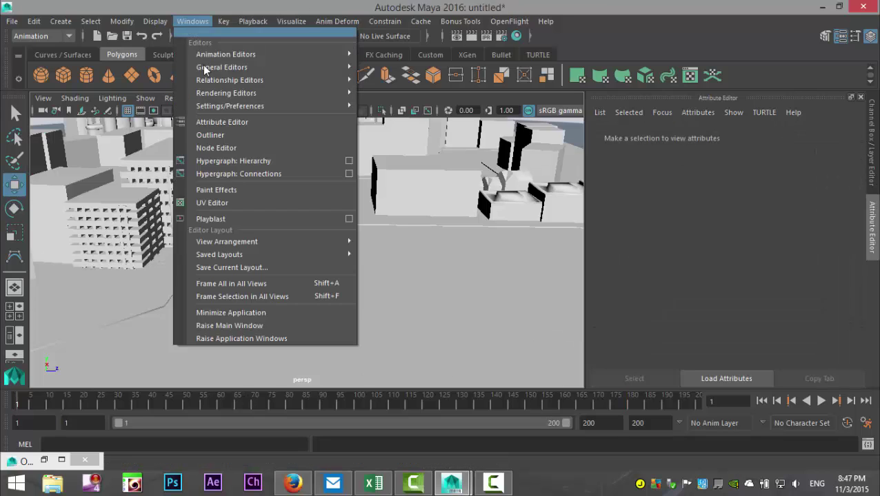
{"action": "left_click", "coordinate": [220, 137]}
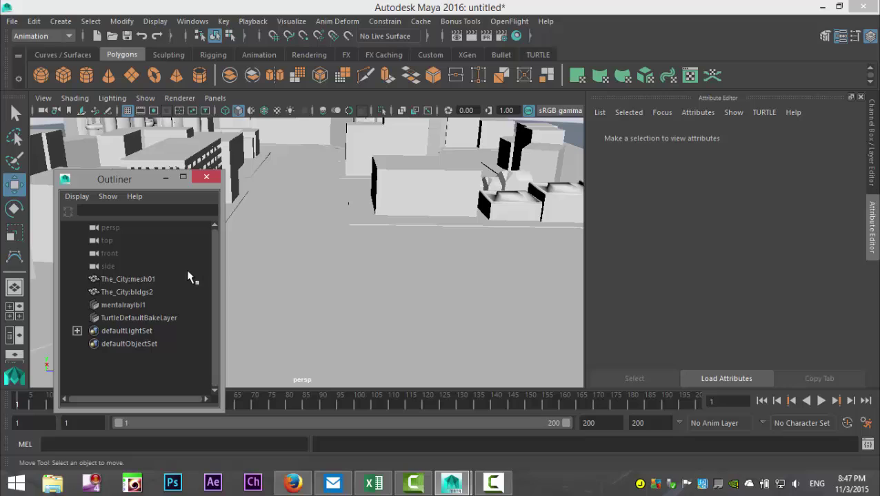
{"action": "left_click", "coordinate": [77, 331]}
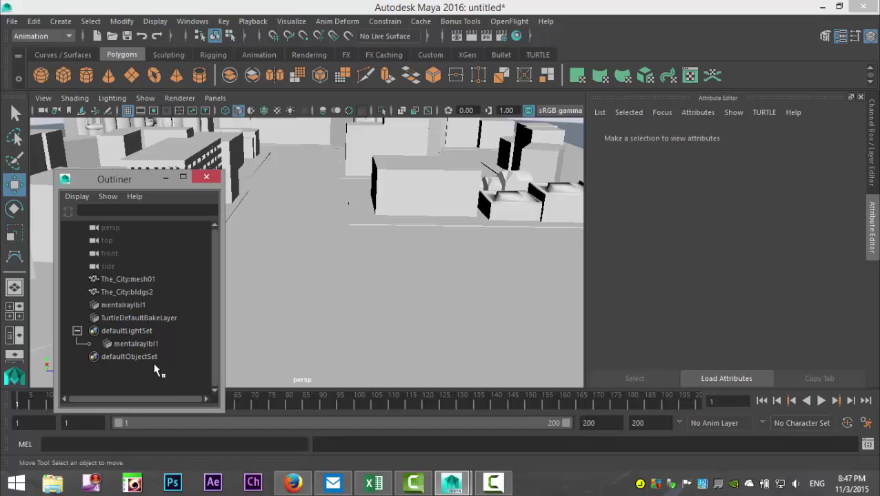
{"action": "left_click", "coordinate": [206, 177]}
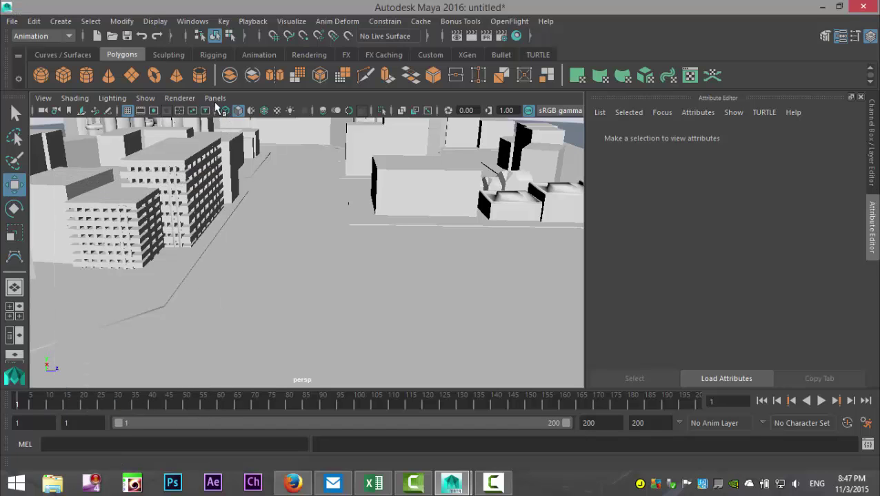
{"action": "left_click", "coordinate": [215, 98]}
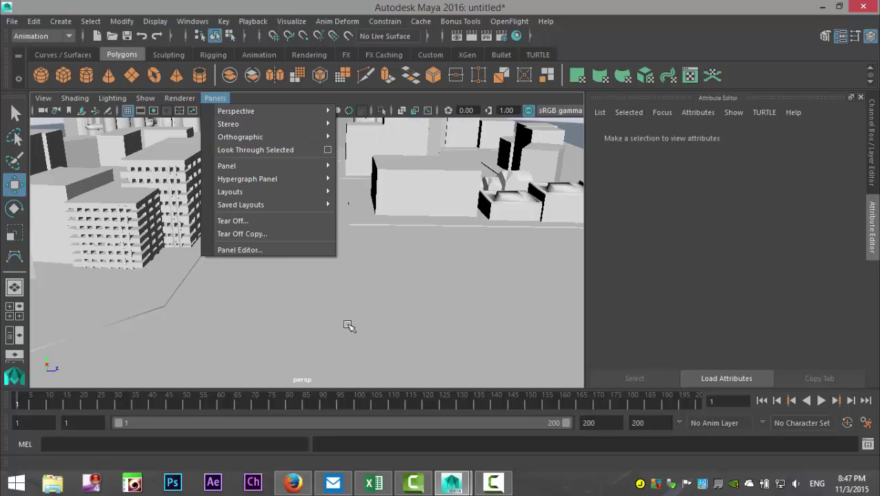
Step: Start the CV Curve Tool from an elevated overview of the city
{"action": "left_click_drag", "start_coordinate": [349, 326], "coordinate": [364, 307], "text": "alt"}
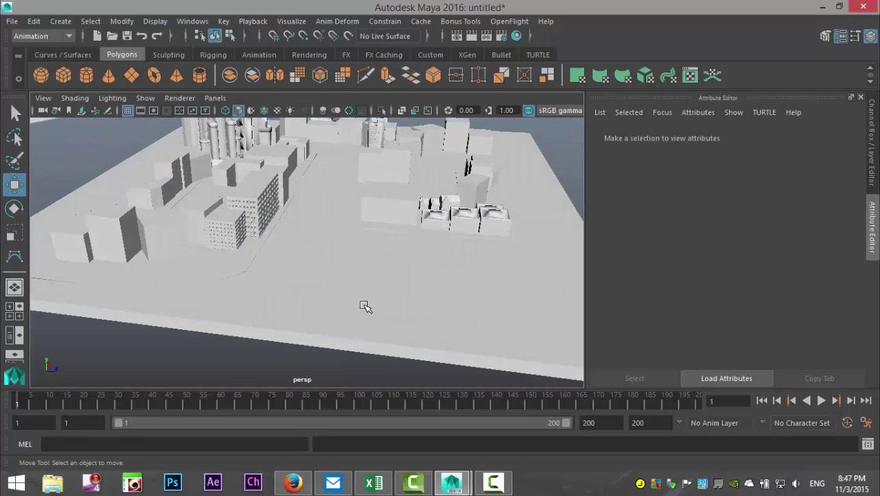
{"action": "scroll", "coordinate": [364, 307], "scroll_direction": "down", "scroll_amount": 5}
{"action": "scroll", "coordinate": [355, 300], "scroll_direction": "up", "scroll_amount": 6}
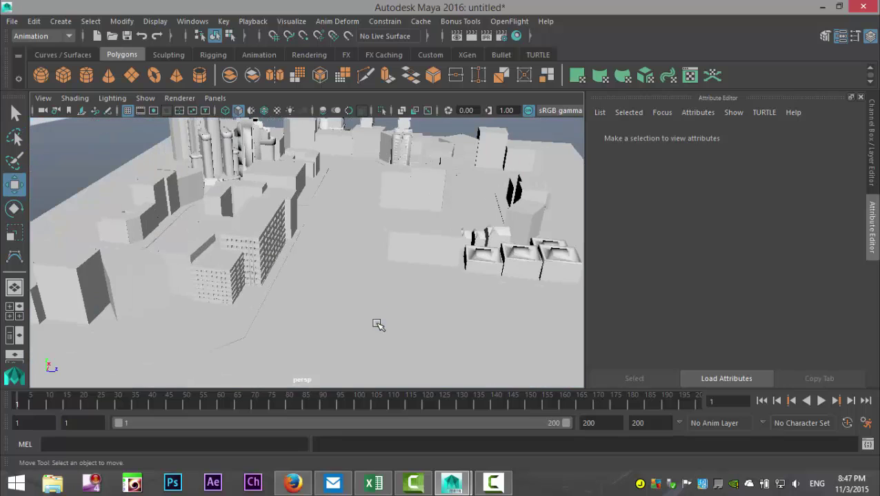
{"action": "left_click", "coordinate": [61, 21]}
{"action": "mouse_move", "coordinate": [117, 124]}
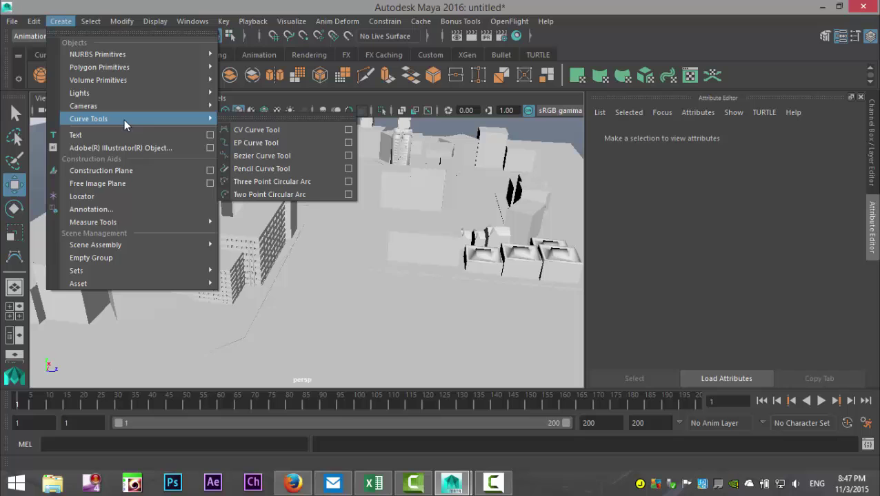
{"action": "left_click", "coordinate": [270, 130]}
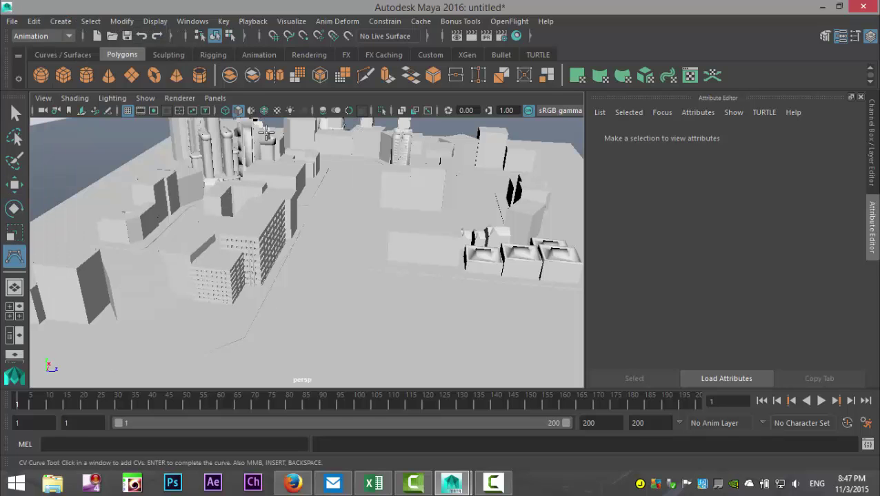
{"action": "scroll", "coordinate": [317, 197], "scroll_direction": "down", "scroll_amount": 5}
{"action": "scroll", "coordinate": [324, 200], "scroll_direction": "up", "scroll_amount": 5}
{"action": "middle_click_drag", "start_coordinate": [324, 244], "coordinate": [276, 206], "text": "alt"}
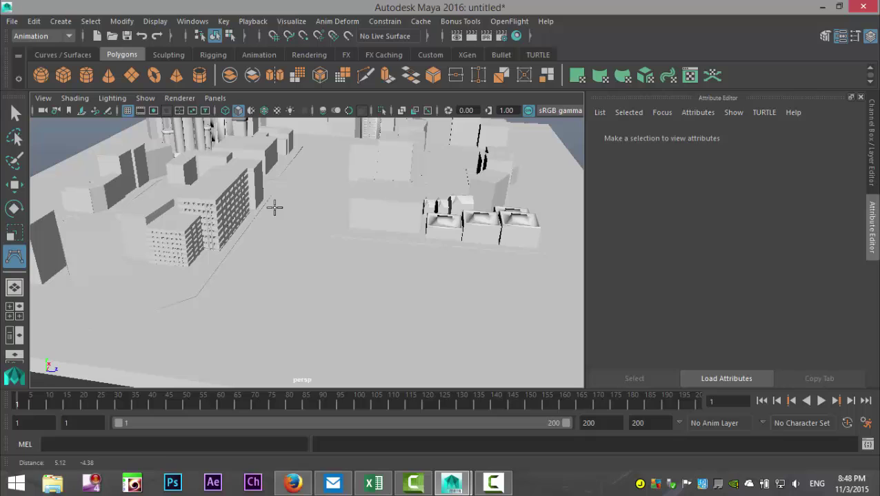
Step: In wireframe view, place CV points along the city's front and up its right side
{"action": "left_click", "coordinate": [211, 339]}
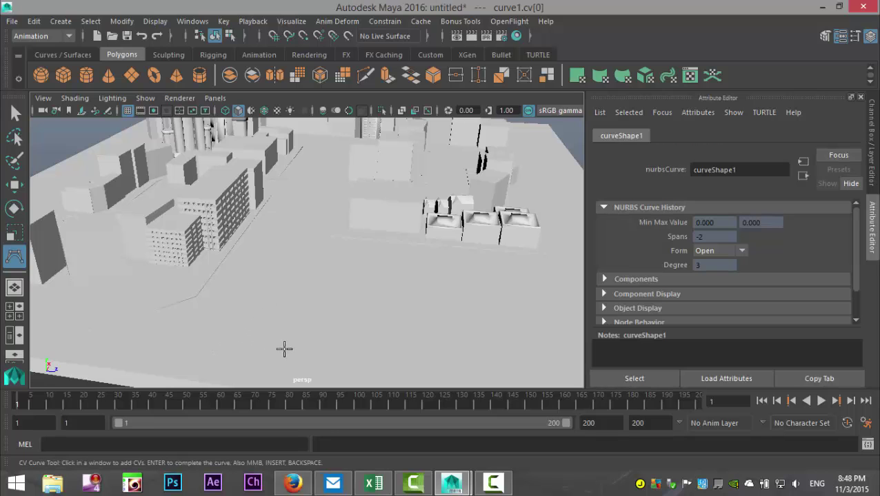
{"action": "key", "text": "4"}
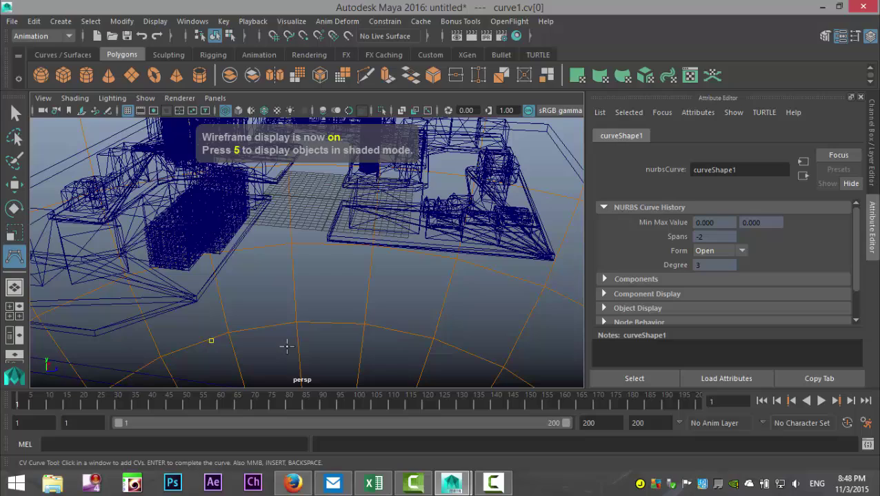
{"action": "left_click", "coordinate": [289, 346]}
{"action": "left_click", "coordinate": [357, 346]}
{"action": "left_click", "coordinate": [424, 333]}
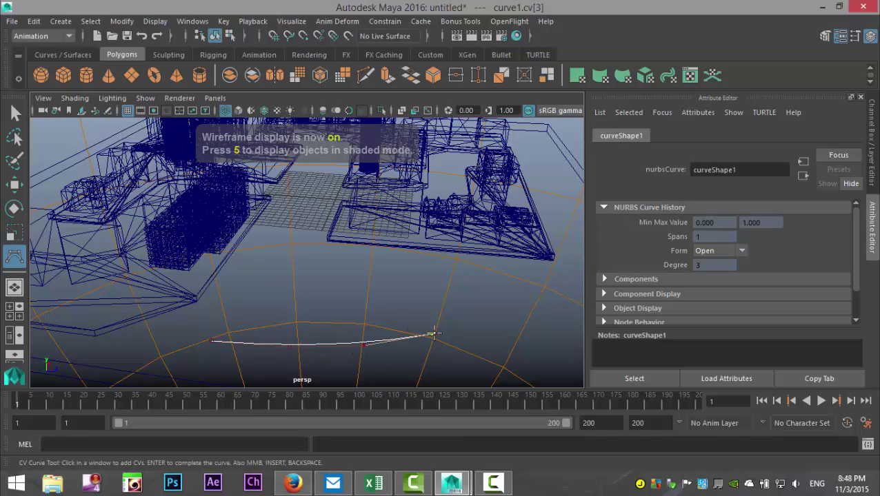
{"action": "left_click_drag", "start_coordinate": [459, 316], "coordinate": [426, 318], "text": "alt"}
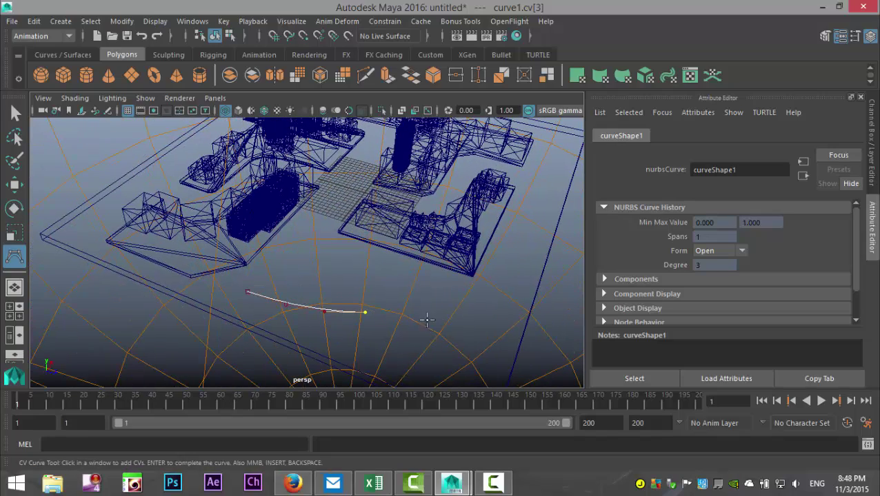
{"action": "left_click", "coordinate": [427, 312]}
{"action": "left_click", "coordinate": [482, 297]}
{"action": "left_click", "coordinate": [515, 269]}
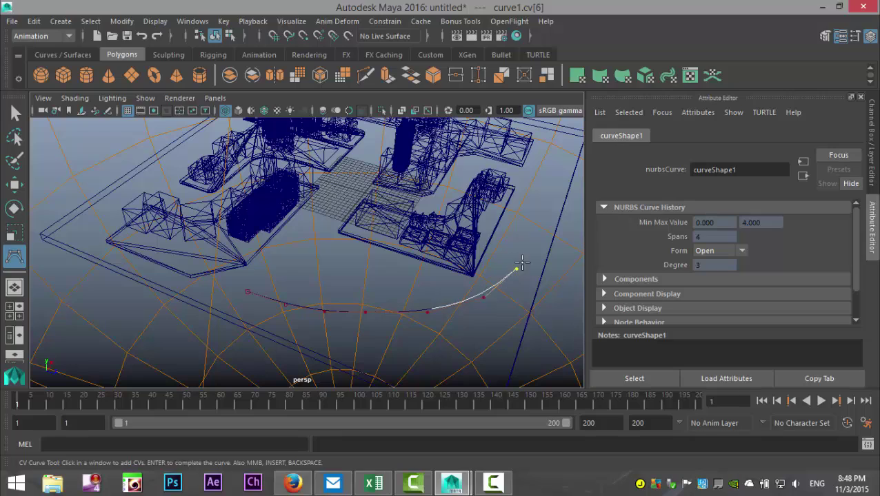
{"action": "left_click_drag", "start_coordinate": [520, 243], "coordinate": [428, 292], "text": "alt"}
{"action": "left_click", "coordinate": [455, 273]}
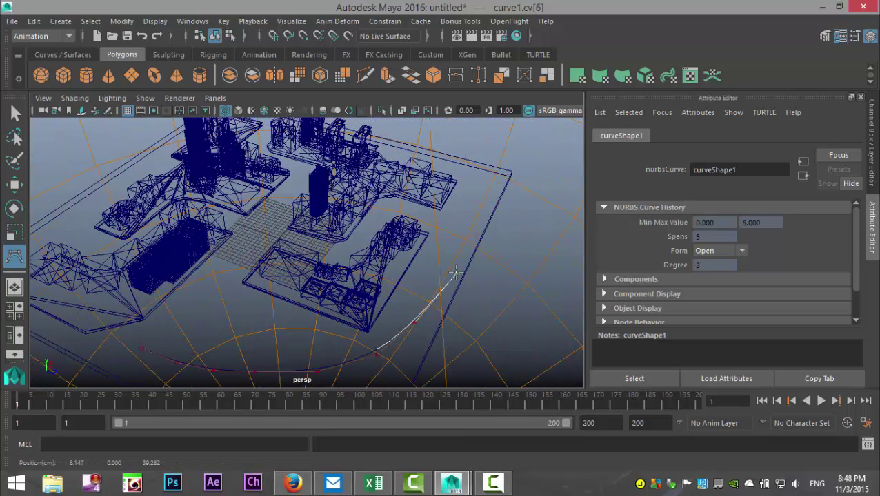
{"action": "left_click", "coordinate": [475, 224]}
{"action": "left_click", "coordinate": [484, 169]}
Step: Continue the CV points around the far corner, across the back, and down the left side
{"action": "left_click_drag", "start_coordinate": [483, 171], "coordinate": [452, 230], "text": "alt"}
{"action": "left_click", "coordinate": [462, 167]}
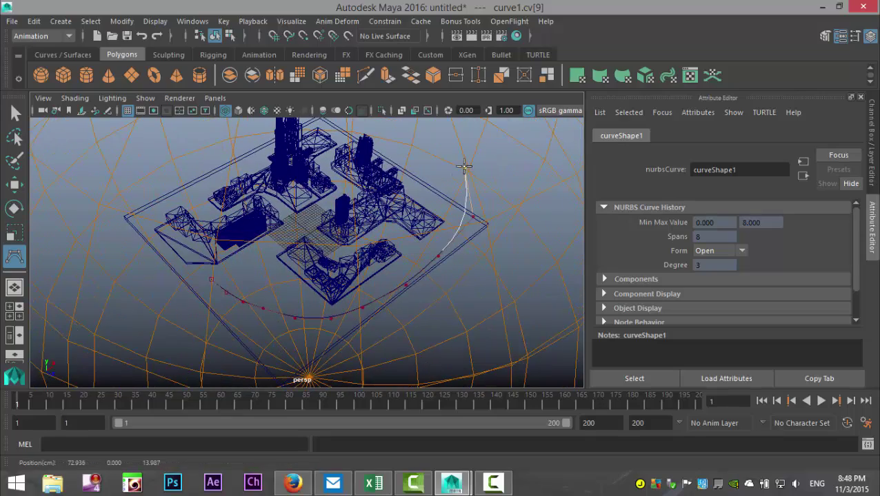
{"action": "left_click", "coordinate": [442, 141]}
{"action": "right_click_drag", "start_coordinate": [393, 146], "coordinate": [443, 165], "text": "alt"}
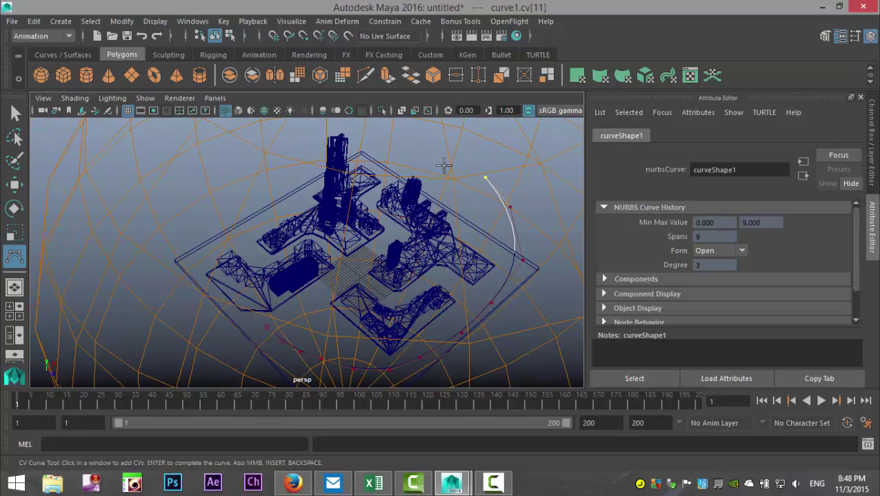
{"action": "left_click", "coordinate": [431, 143]}
{"action": "left_click", "coordinate": [395, 130]}
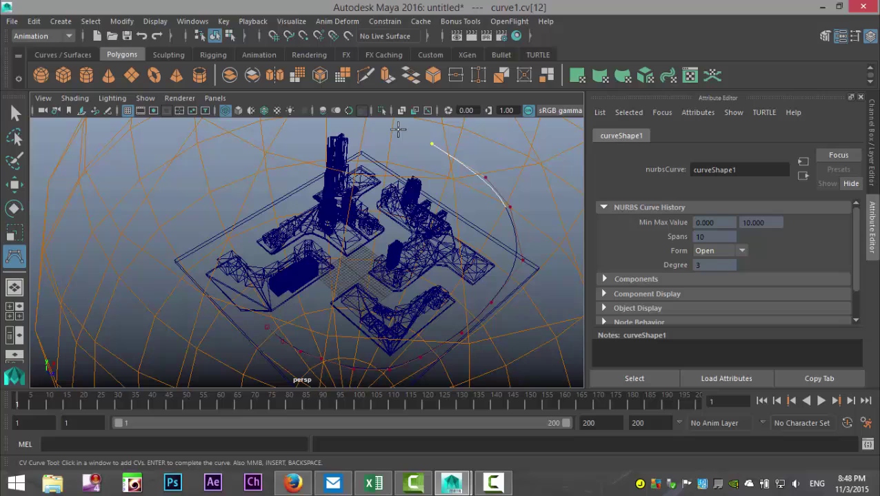
{"action": "left_click", "coordinate": [337, 128]}
{"action": "left_click", "coordinate": [292, 134]}
{"action": "left_click", "coordinate": [244, 154]}
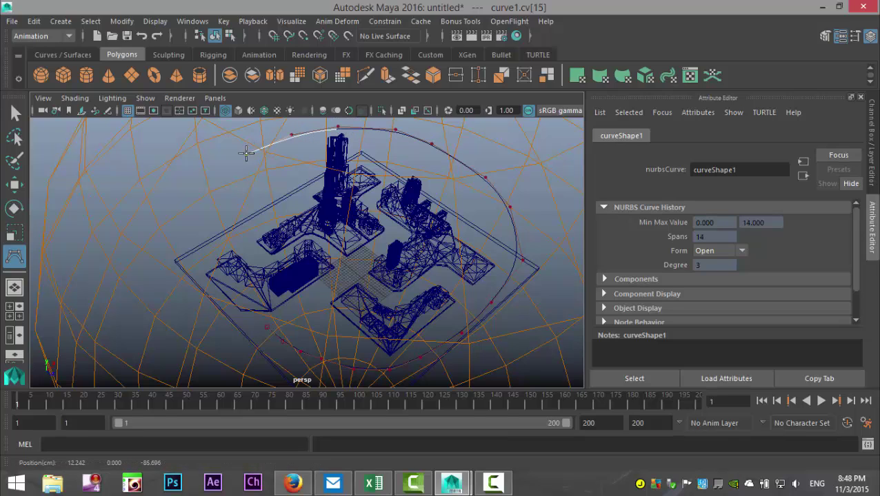
{"action": "left_click", "coordinate": [210, 173]}
{"action": "left_click", "coordinate": [199, 217]}
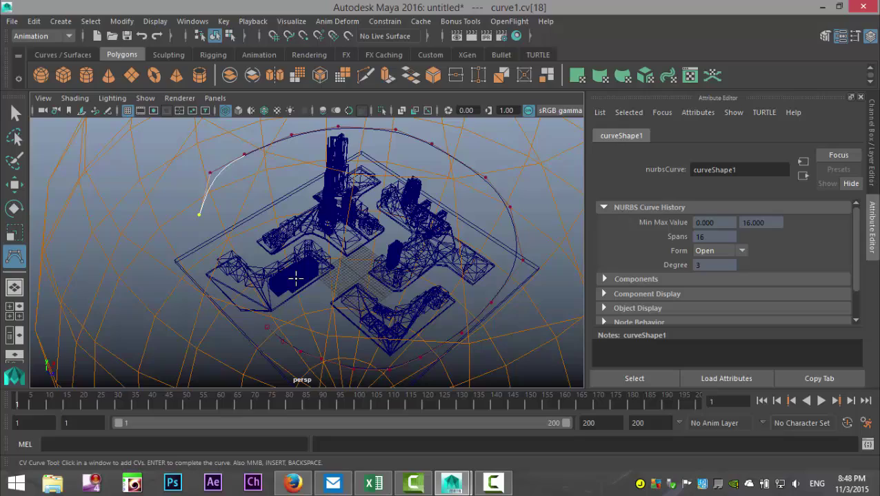
{"action": "key", "text": "Return"}
{"action": "key", "text": "w"}
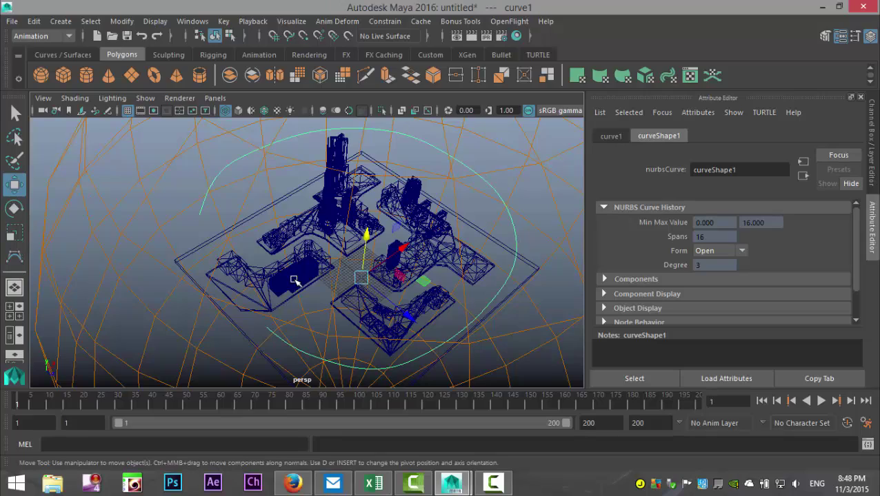
{"action": "left_click_drag", "start_coordinate": [272, 282], "coordinate": [379, 304], "text": "alt"}
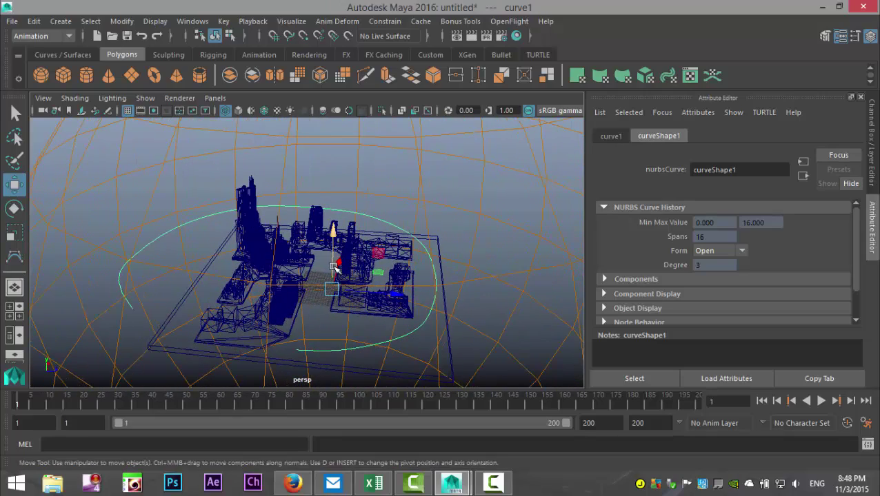
{"action": "key", "text": "e"}
{"action": "left_click_drag", "start_coordinate": [307, 243], "coordinate": [322, 246]}
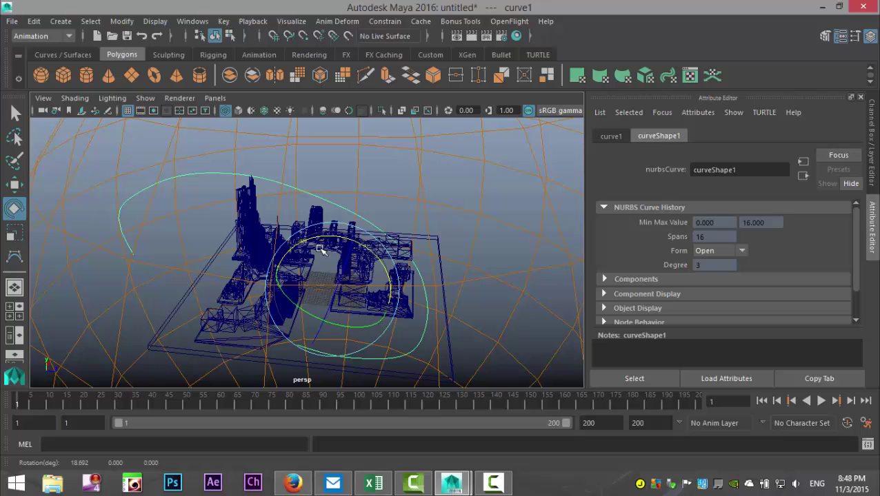
{"action": "key", "text": "5"}
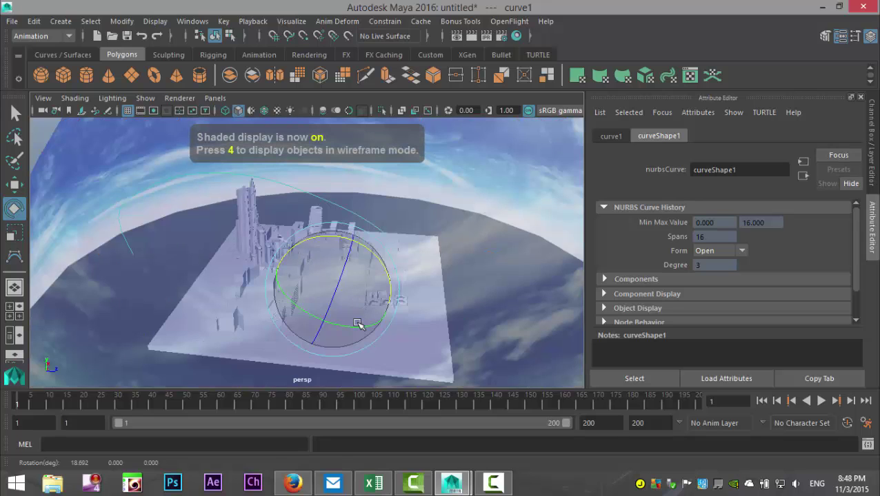
{"action": "mouse_move", "coordinate": [358, 324]}
{"action": "left_mouse_down", "text": "alt"}
{"action": "mouse_move", "coordinate": [365, 324]}
{"action": "mouse_move", "coordinate": [355, 320]}
{"action": "mouse_move", "coordinate": [330, 234]}
{"action": "mouse_move", "coordinate": [377, 272]}
{"action": "mouse_move", "coordinate": [365, 280]}
{"action": "mouse_move", "coordinate": [381, 295]}
{"action": "left_mouse_up", "text": "alt"}
{"action": "key", "text": "w"}
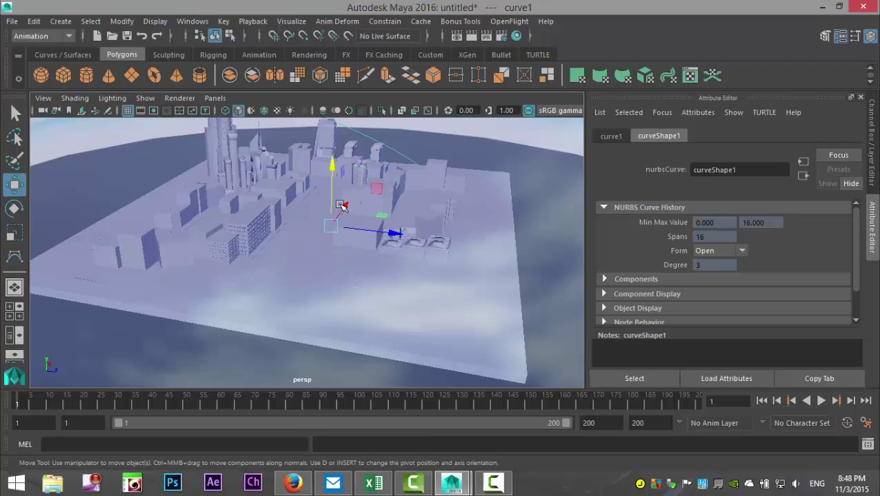
{"action": "left_click_drag", "start_coordinate": [329, 164], "coordinate": [332, 96]}
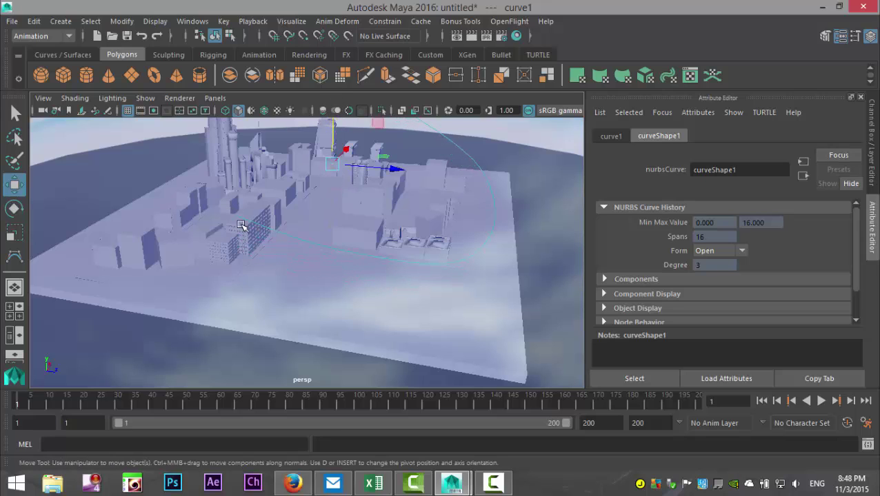
{"action": "left_click_drag", "start_coordinate": [262, 254], "coordinate": [217, 312], "text": "alt"}
{"action": "scroll", "coordinate": [226, 310], "scroll_direction": "up", "scroll_amount": 5}
{"action": "middle_click_drag", "start_coordinate": [227, 310], "coordinate": [312, 354], "text": "alt"}
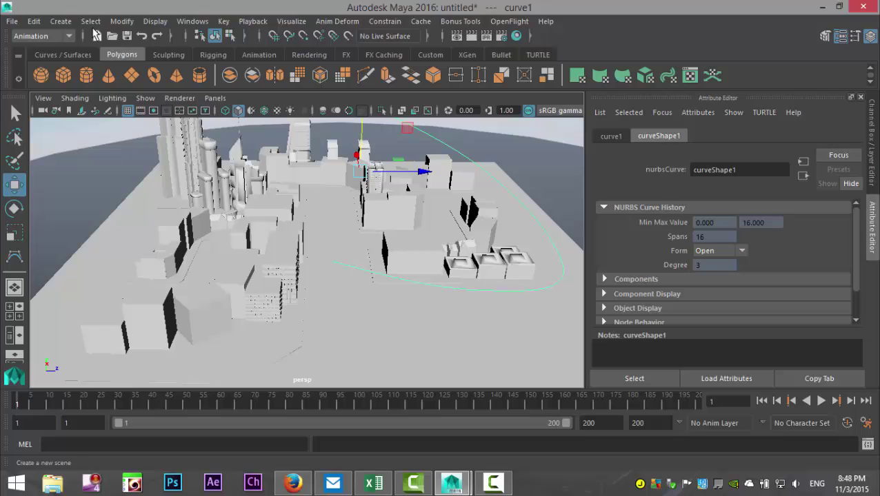
Step: Create camera1 and add curve1 to the selection alongside it
{"action": "left_click", "coordinate": [60, 21]}
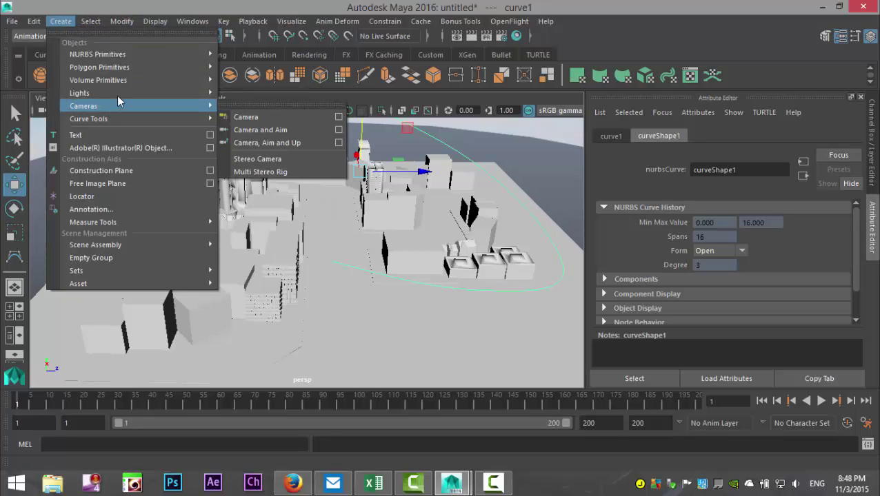
{"action": "mouse_move", "coordinate": [140, 107]}
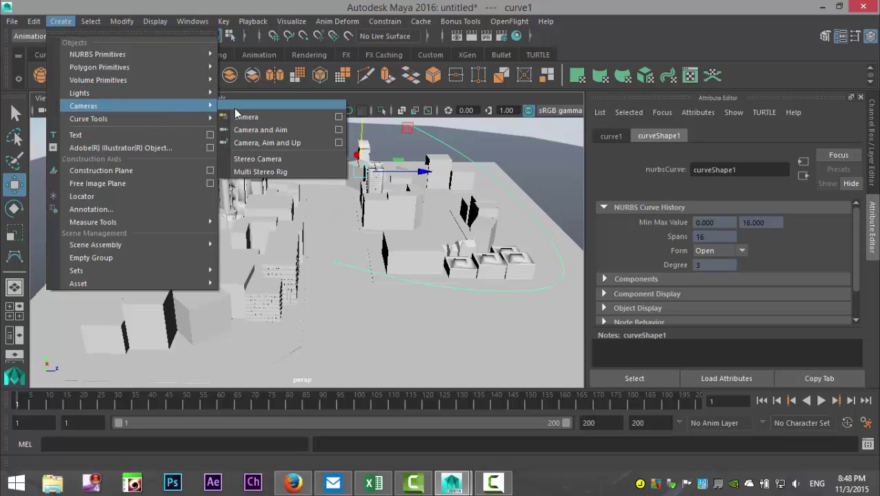
{"action": "left_click", "coordinate": [247, 118]}
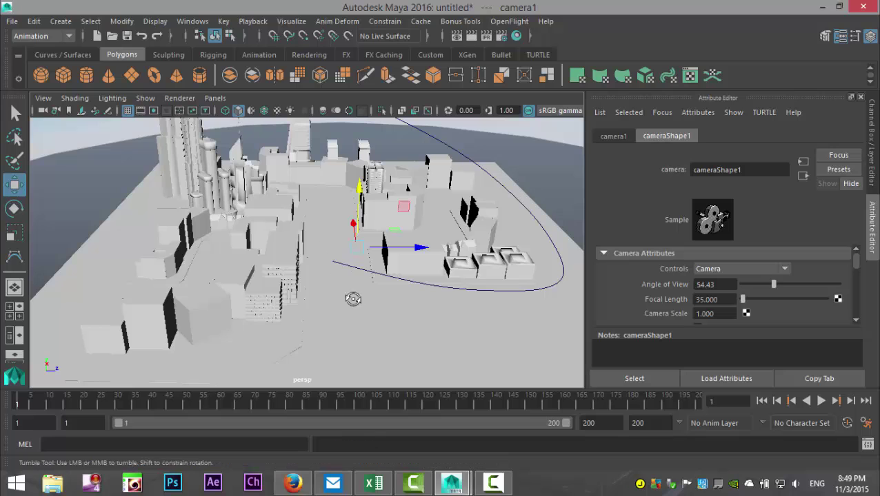
{"action": "mouse_move", "coordinate": [353, 299]}
{"action": "left_mouse_down", "text": "alt"}
{"action": "mouse_move", "coordinate": [349, 310]}
{"action": "mouse_move", "coordinate": [357, 293]}
{"action": "left_mouse_up", "text": "alt"}
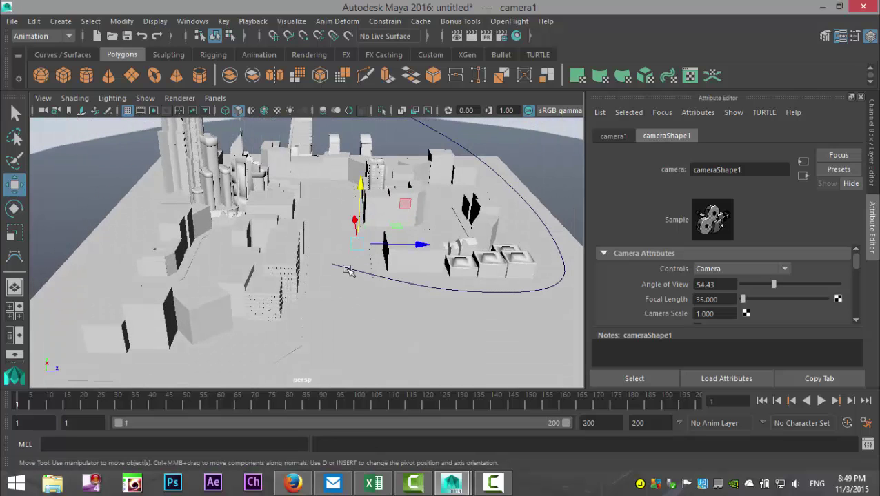
{"action": "left_click", "coordinate": [338, 266]}
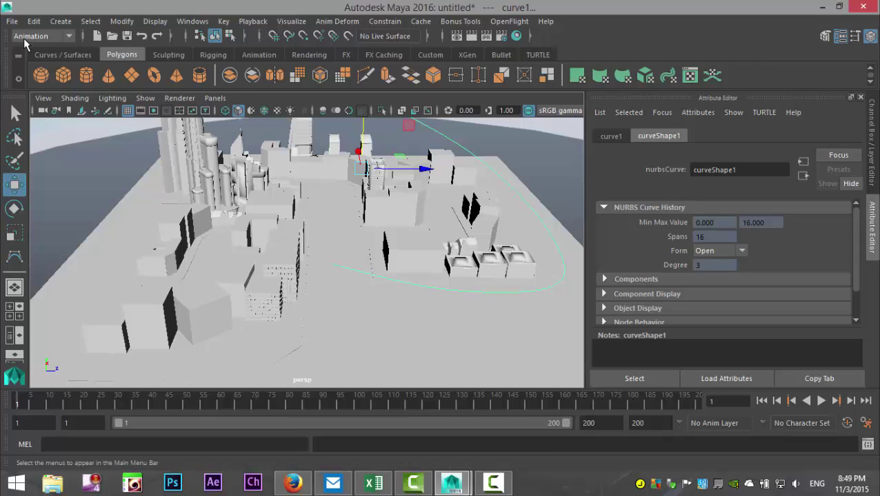
Step: Attach camera1 to curve1 with Attach to Motion Path and orbit to inspect it
{"action": "left_click", "coordinate": [384, 21]}
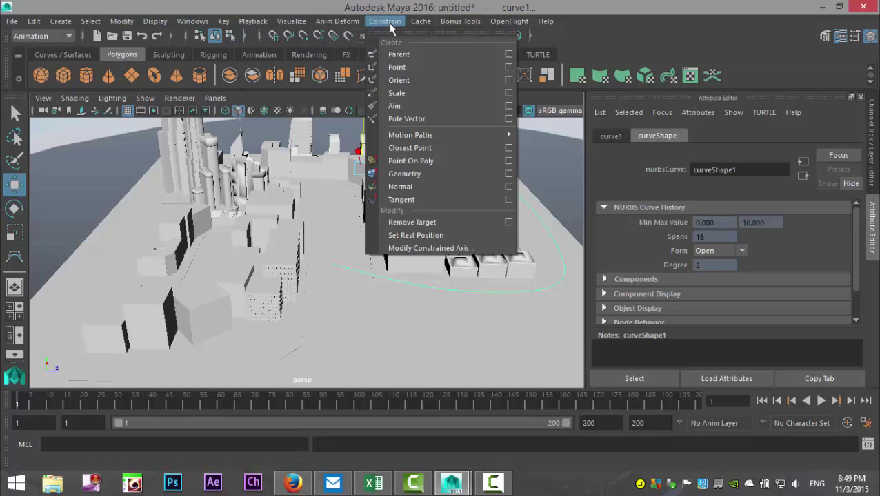
{"action": "mouse_move", "coordinate": [458, 141]}
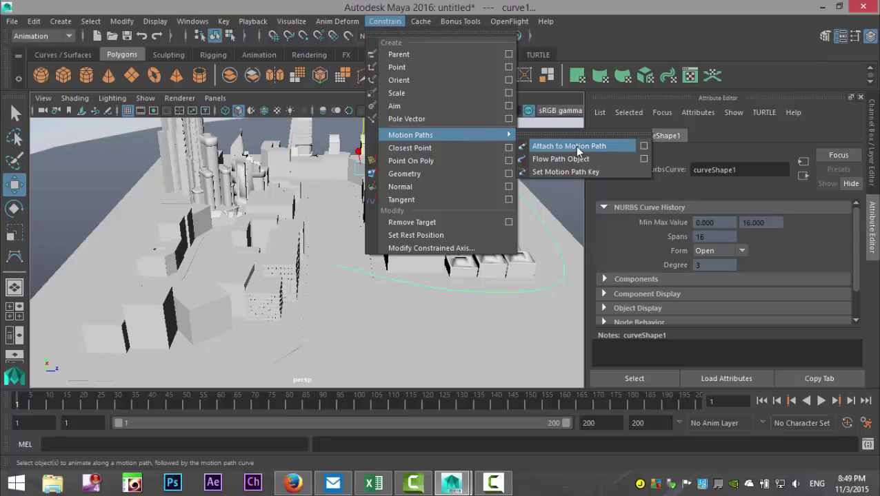
{"action": "left_click", "coordinate": [594, 147]}
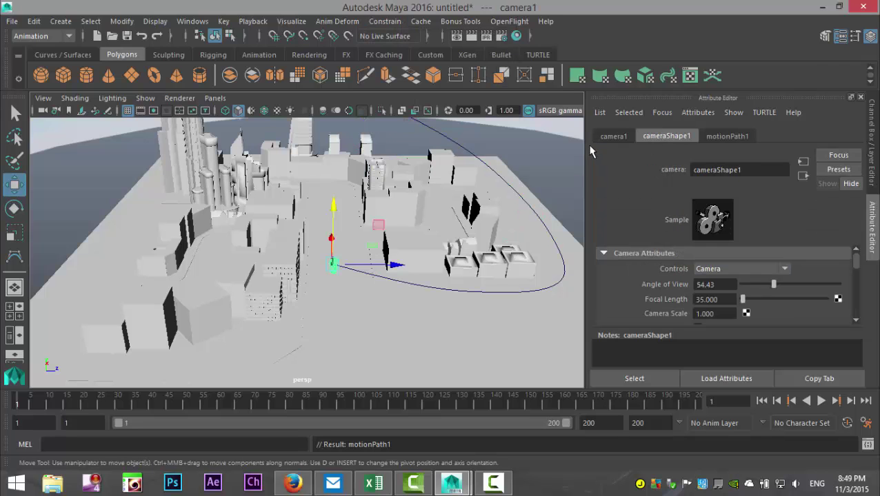
{"action": "left_click_drag", "start_coordinate": [390, 289], "coordinate": [409, 315], "text": "alt"}
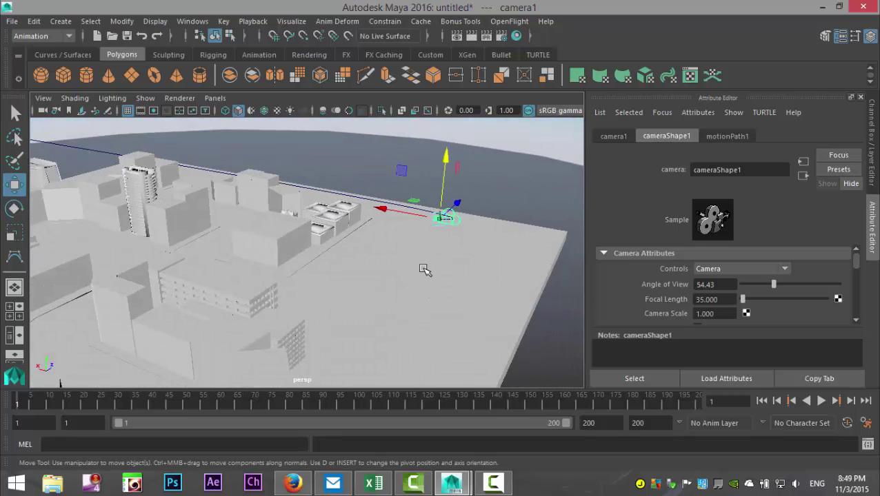
{"action": "left_click_drag", "start_coordinate": [425, 270], "coordinate": [430, 251], "text": "alt"}
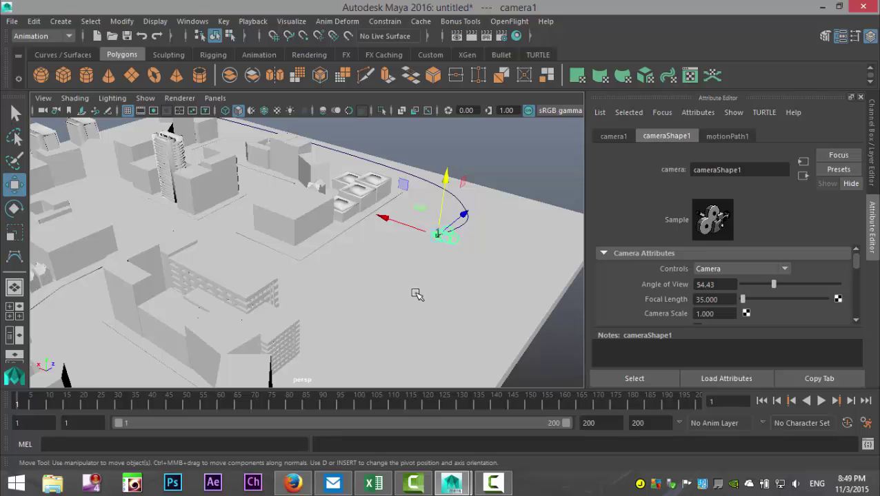
{"action": "scroll", "coordinate": [416, 294], "scroll_direction": "down", "scroll_amount": 3}
{"action": "scroll", "coordinate": [383, 295], "scroll_direction": "up", "scroll_amount": 2}
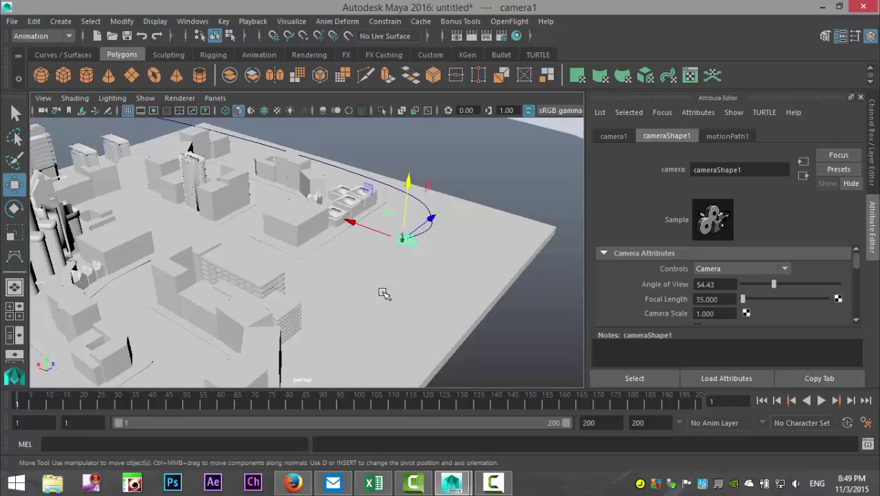
{"action": "left_click_drag", "start_coordinate": [407, 297], "coordinate": [246, 238], "text": "alt"}
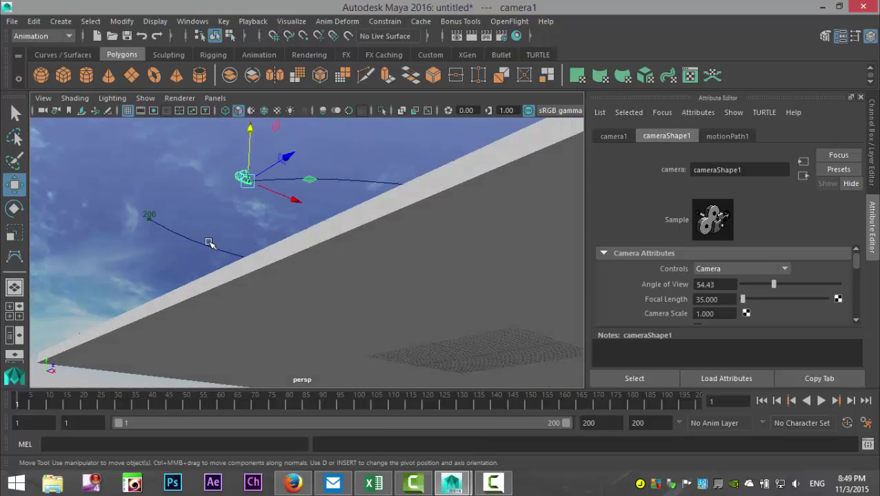
{"action": "right_click_drag", "start_coordinate": [212, 244], "coordinate": [294, 283], "text": "alt"}
{"action": "left_click_drag", "start_coordinate": [294, 282], "coordinate": [215, 246], "text": "alt"}
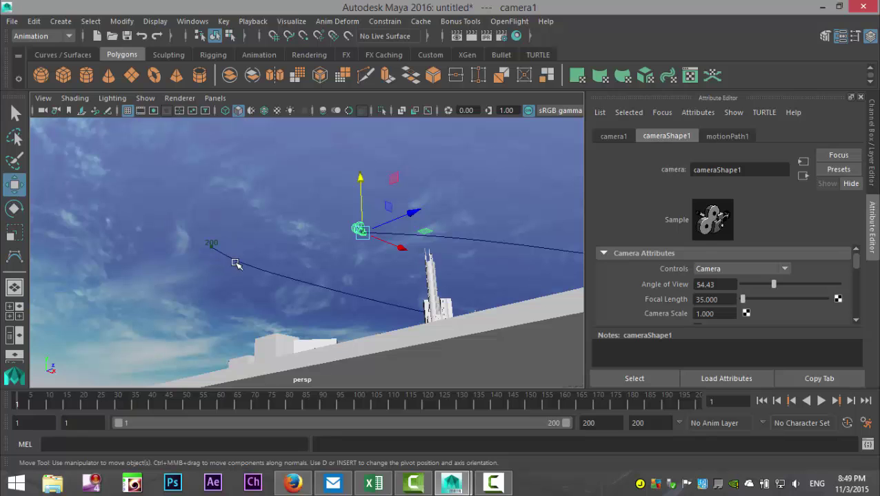
{"action": "left_click_drag", "start_coordinate": [235, 264], "coordinate": [317, 322], "text": "alt"}
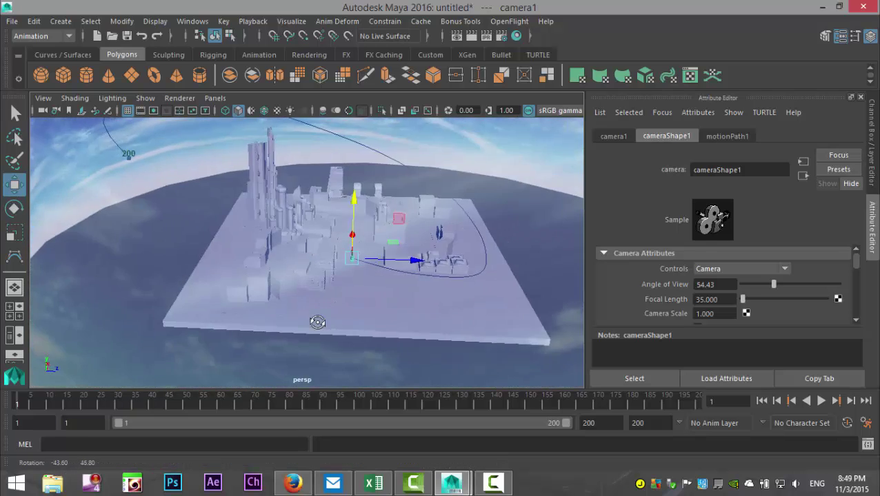
Step: Preview the camera's travel along the path, stop, and return to frame 1
{"action": "scroll", "coordinate": [317, 322], "scroll_direction": "up", "scroll_amount": 6}
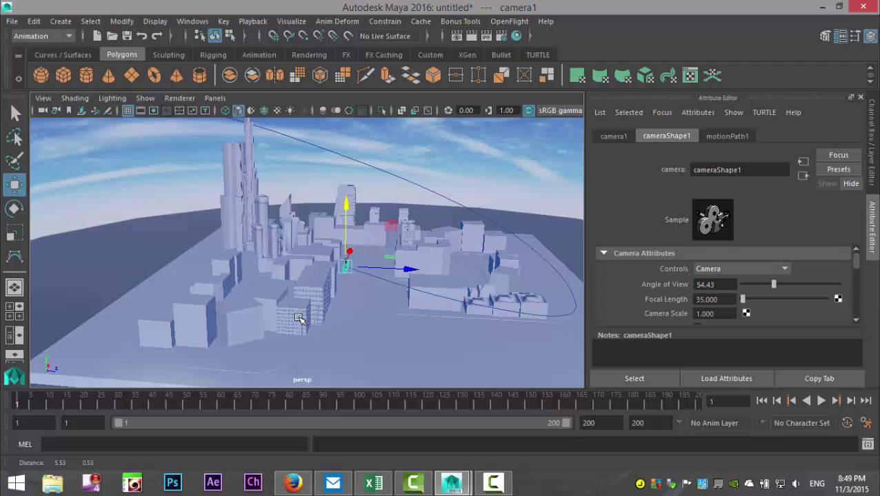
{"action": "left_click", "coordinate": [821, 402]}
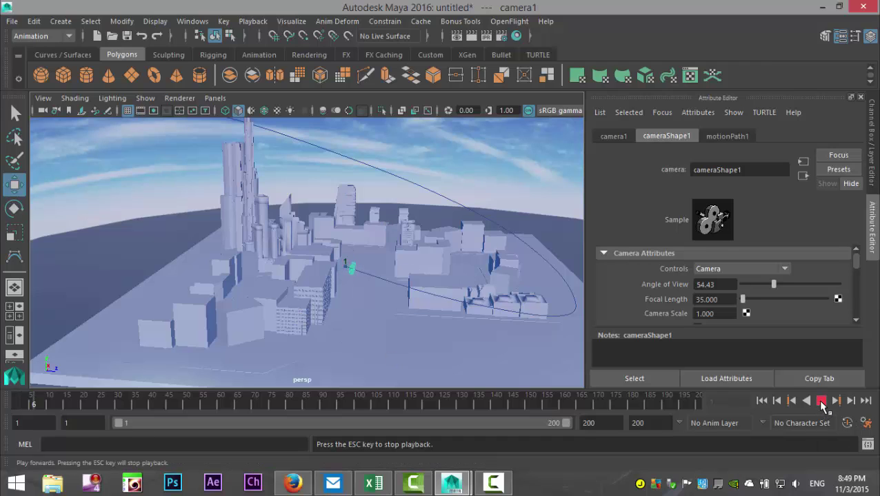
{"action": "left_click", "coordinate": [821, 402]}
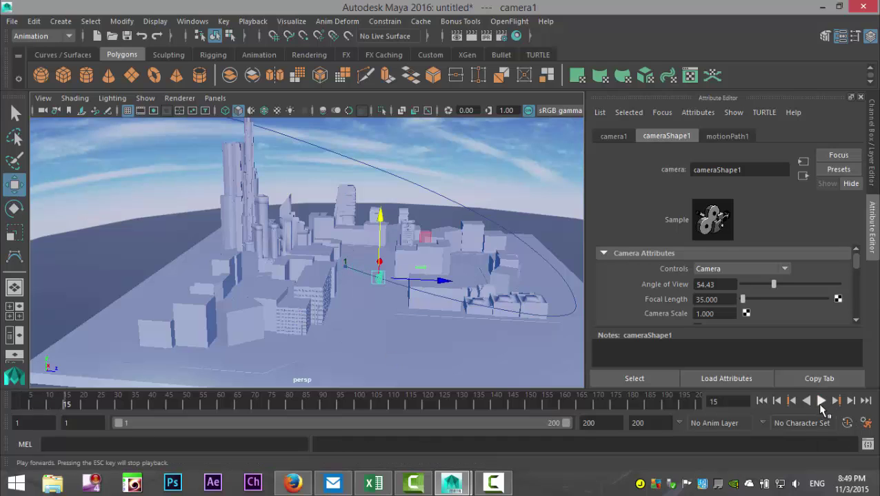
{"action": "left_click", "coordinate": [762, 401]}
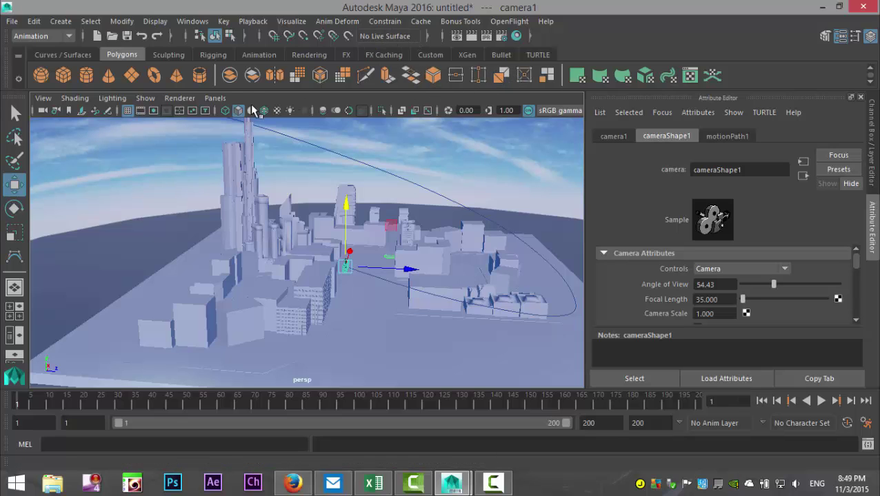
Step: Look through camera1 and close the Attribute Editor and Channel Box to widen the viewport
{"action": "left_click", "coordinate": [215, 99]}
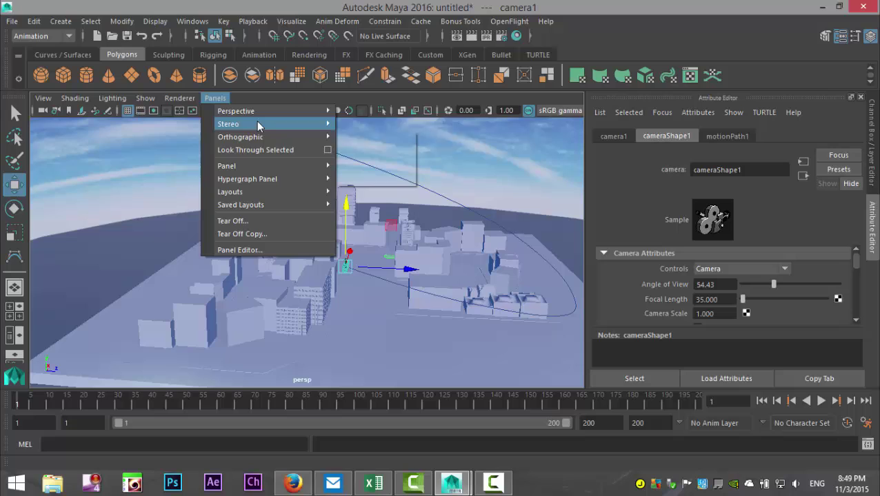
{"action": "left_click", "coordinate": [272, 156]}
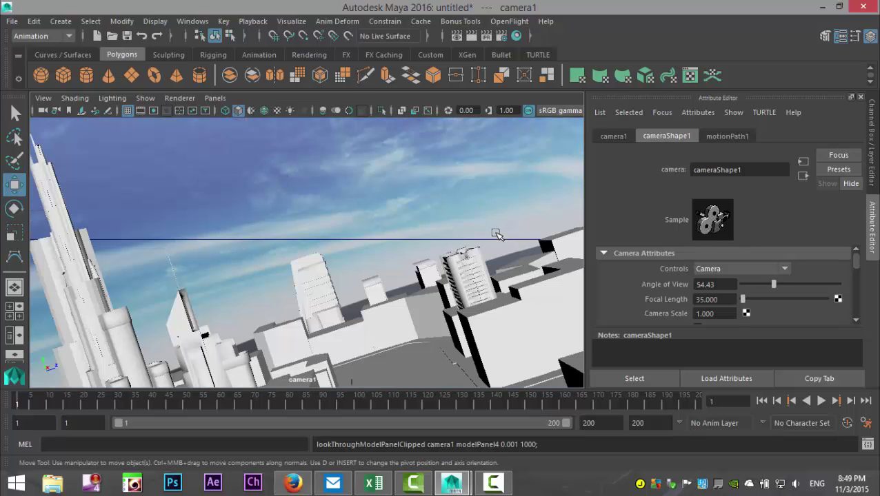
{"action": "left_click", "coordinate": [860, 98]}
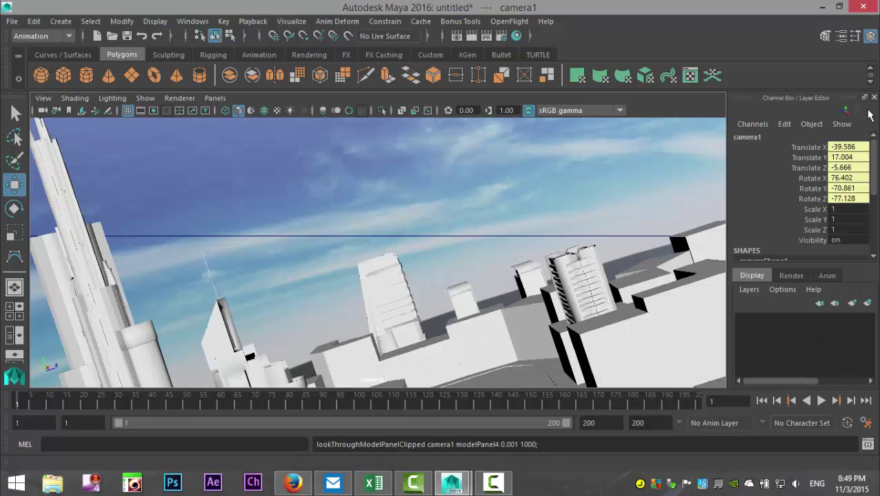
{"action": "left_click", "coordinate": [874, 98]}
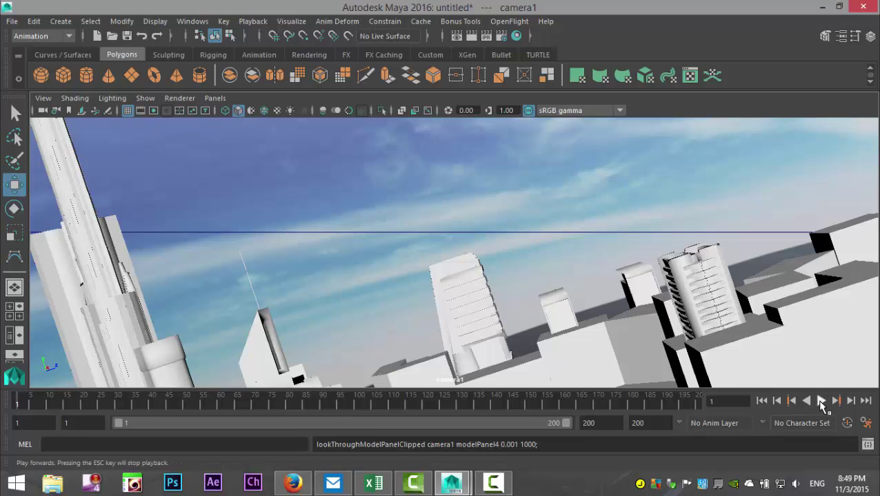
Step: Play camera1's fly-through along the curve and stop it at frame 36
{"action": "left_click", "coordinate": [820, 401]}
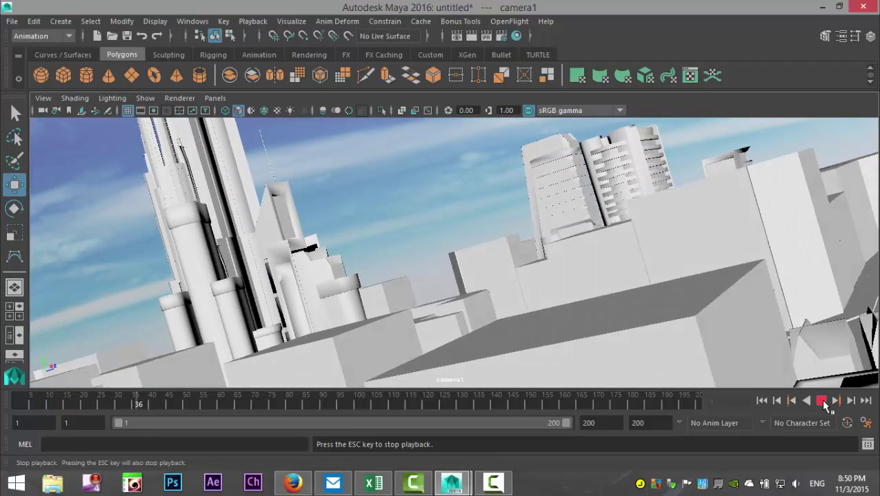
{"action": "left_click", "coordinate": [821, 401]}
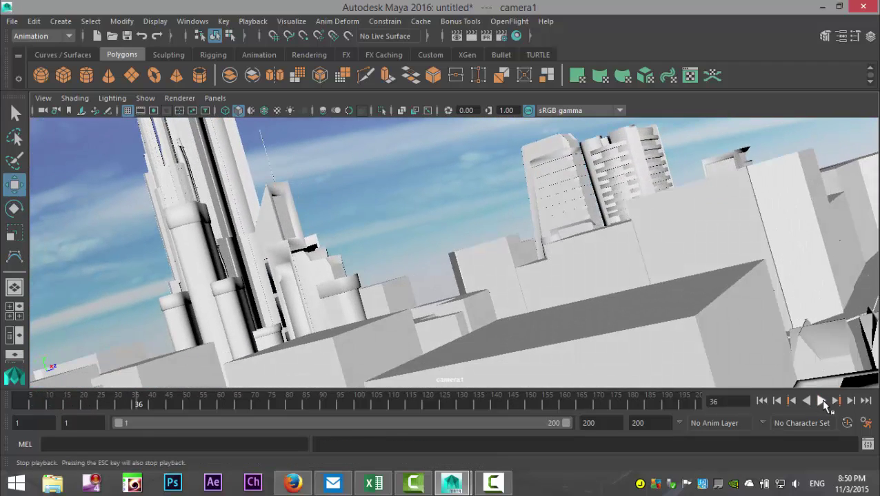